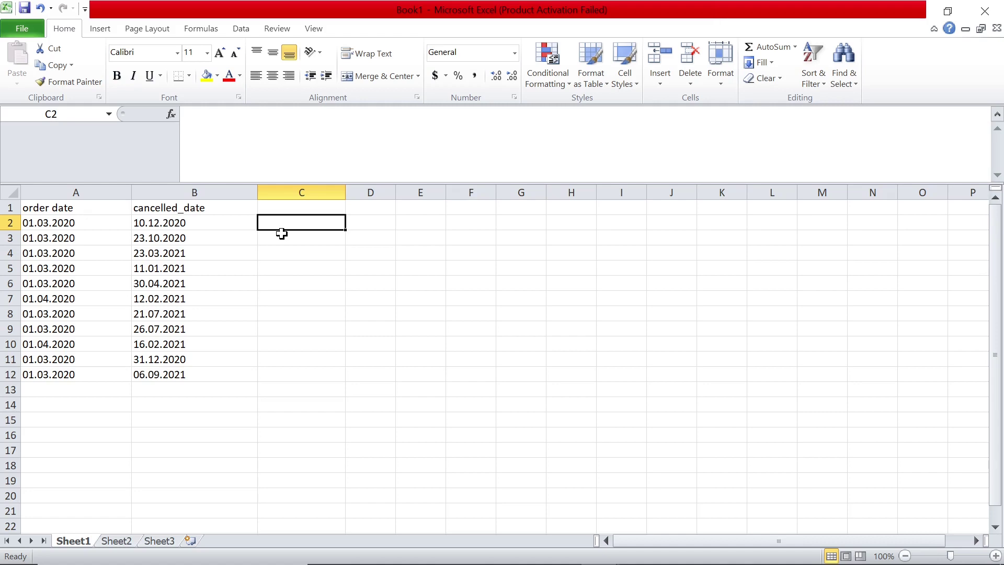
# - Look over the order dates in column A and the cancelled dates in column B
pyautogui.press('Left')
pyautogui.press('Left')
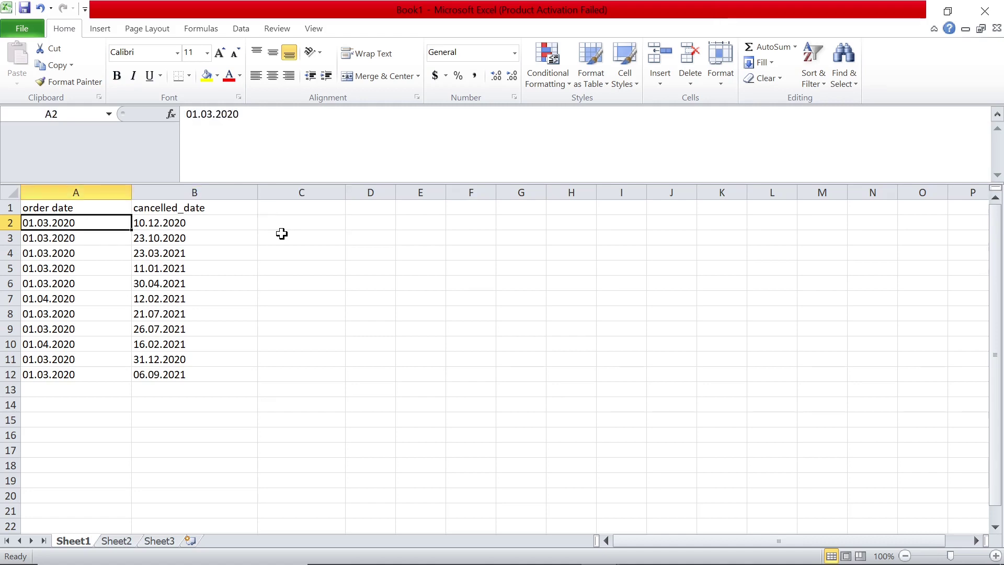
pyautogui.press('Down')
pyautogui.press('Down')
pyautogui.press('Down')
pyautogui.press('Down')
pyautogui.press('Up')
pyautogui.press('Up')
pyautogui.press('Up')
pyautogui.press('Up')
pyautogui.press('Down')
pyautogui.press('Down')
pyautogui.press('Down')
pyautogui.press('Down')
pyautogui.press('Down')
pyautogui.press('Down')
pyautogui.press('Down')
pyautogui.press('Down')
pyautogui.press('Down')
pyautogui.press('Down')
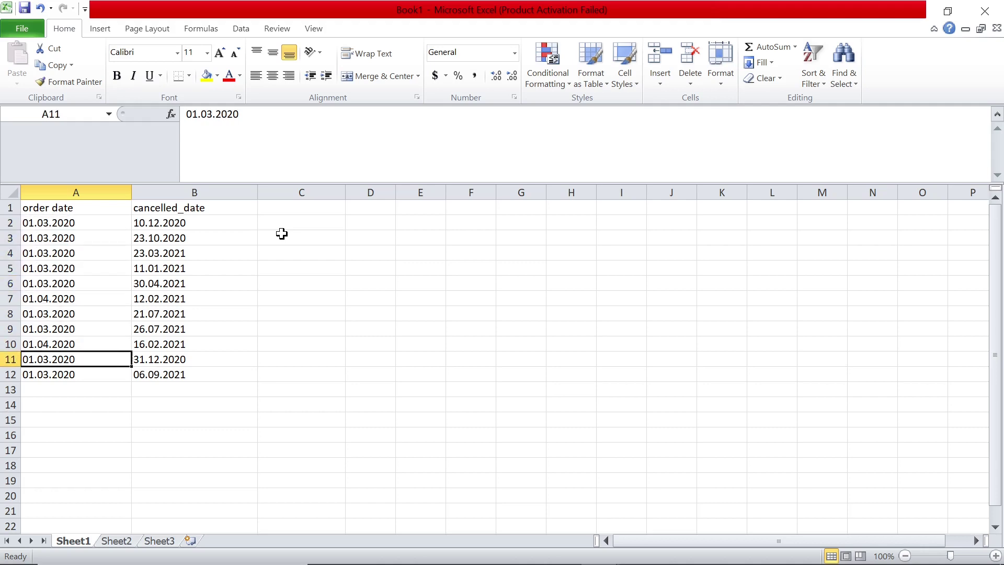
pyautogui.press('Right')
pyautogui.press('Up')
pyautogui.press('Up')
pyautogui.press('Up')
pyautogui.press('Up')
pyautogui.press('Up')
pyautogui.press('Up')
pyautogui.press('Up')
pyautogui.press('Up')
pyautogui.press('Up')
pyautogui.press('Up')
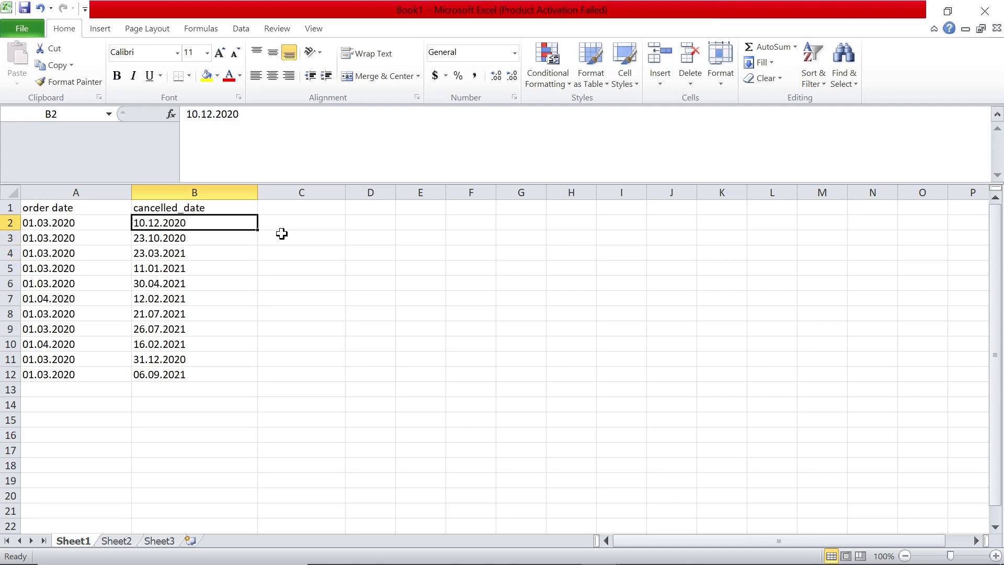
pyautogui.press('Left')
pyautogui.press('Right')
pyautogui.press('Down')
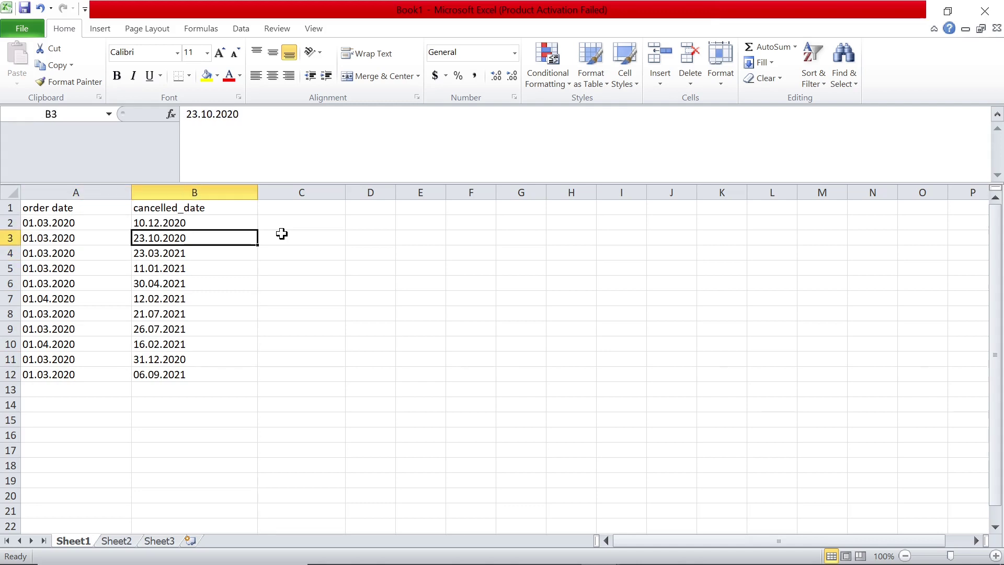
pyautogui.press('Up')
pyautogui.press('Left')
pyautogui.press('Down')
pyautogui.press('Down')
pyautogui.press('Up')
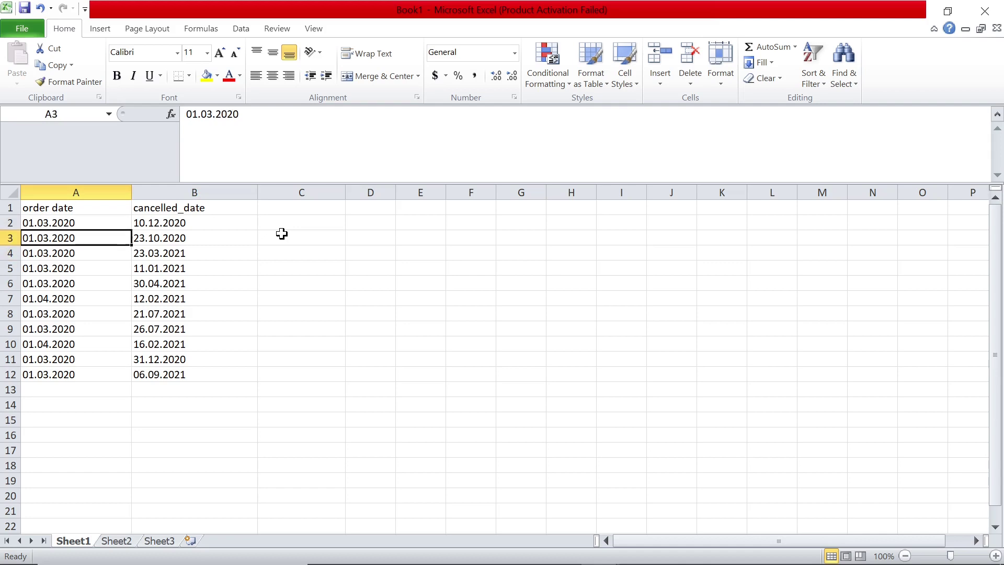
pyautogui.press('Up')
pyautogui.press('Down')
pyautogui.press('Down')
pyautogui.press('Down')
pyautogui.press('Down')
pyautogui.press('Down')
pyautogui.press('Down')
pyautogui.press('Down')
pyautogui.press('Down')
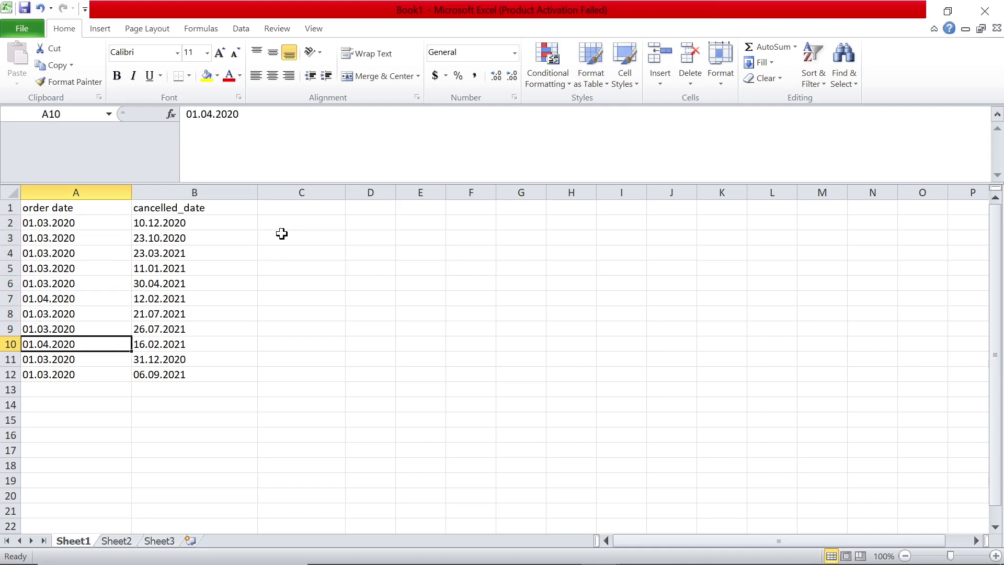
pyautogui.press('Down')
pyautogui.press('Down')
pyautogui.press('Right')
pyautogui.press('Up')
pyautogui.press('Up')
pyautogui.press('Up')
pyautogui.press('Up')
pyautogui.press('Up')
pyautogui.press('Up')
pyautogui.press('Up')
pyautogui.press('Up')
pyautogui.press('Up')
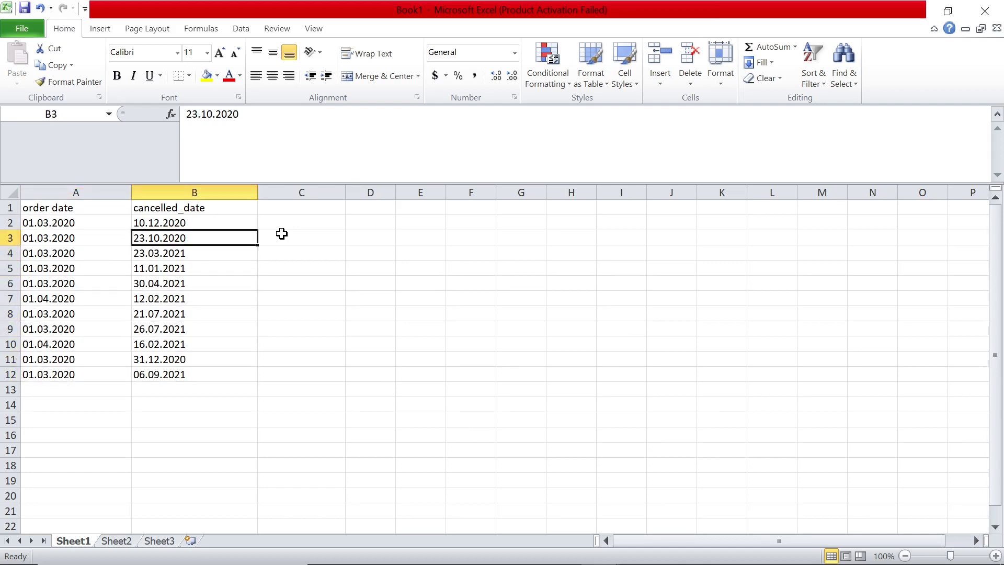
pyautogui.press('Up')
# - Try subtracting the order date from the cancelled date in C2, then delete the #VALUE! result
pyautogui.press('Right')
pyautogui.write('=')
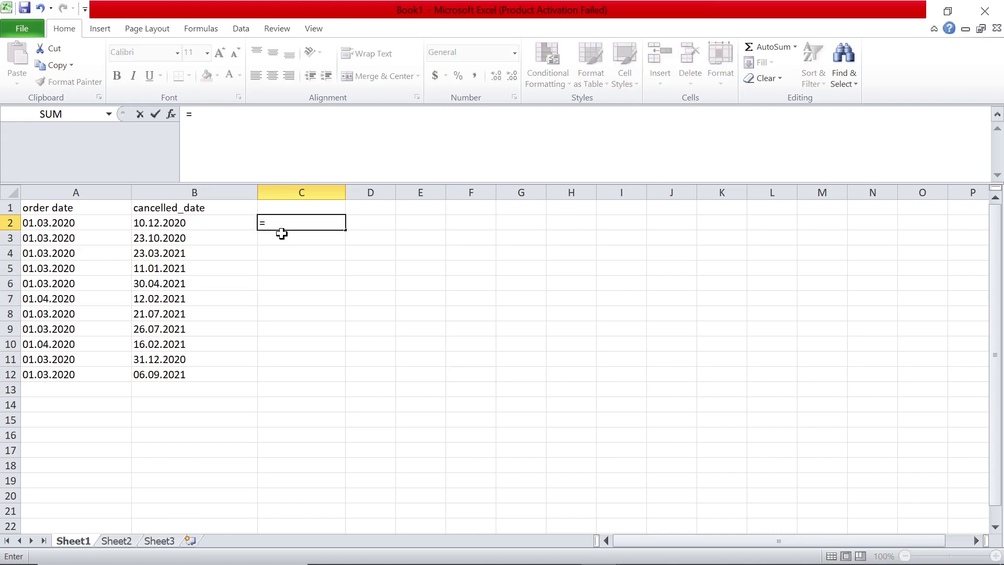
pyautogui.press('Left')
pyautogui.write('-')
pyautogui.press('Left')
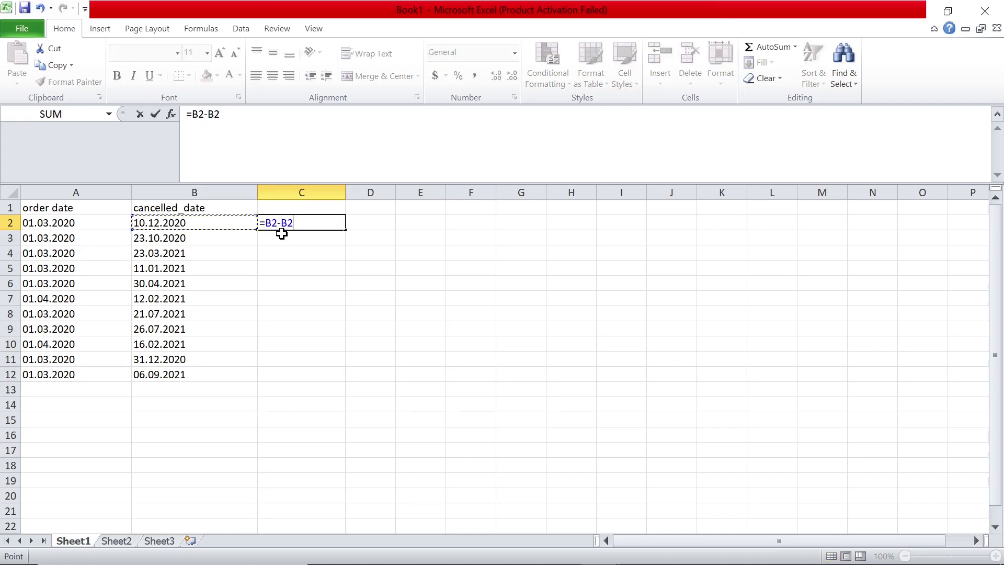
pyautogui.press('Left')
pyautogui.press('Return')
pyautogui.press('Up')
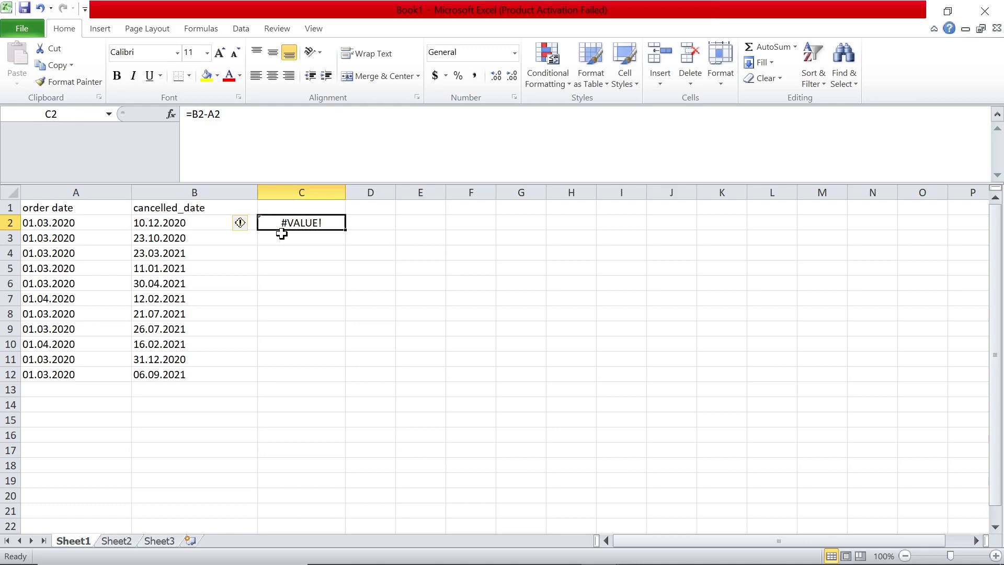
pyautogui.press('Delete')
# - Compare the first order date in A2 with its cancelled date in B2
pyautogui.press('Down')
pyautogui.press('Left')
pyautogui.press('Left')
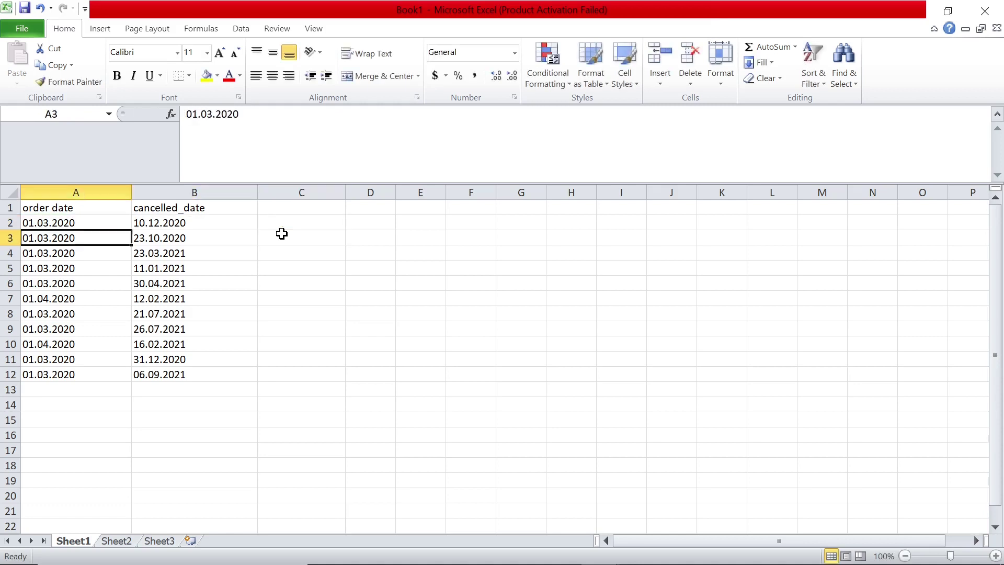
pyautogui.press('Up')
pyautogui.press('Right')
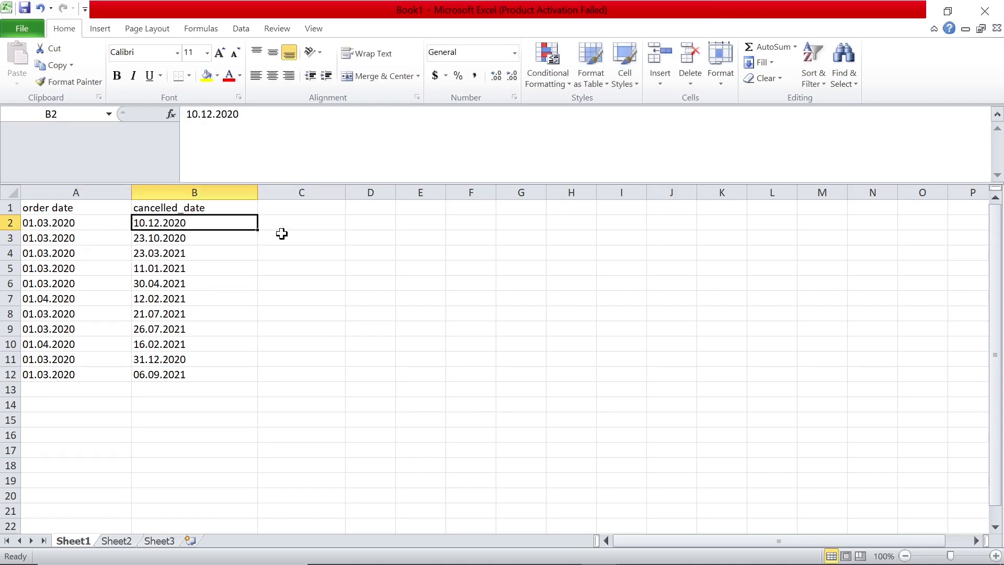
pyautogui.press('Left')
pyautogui.press('Right')
pyautogui.press('Left')
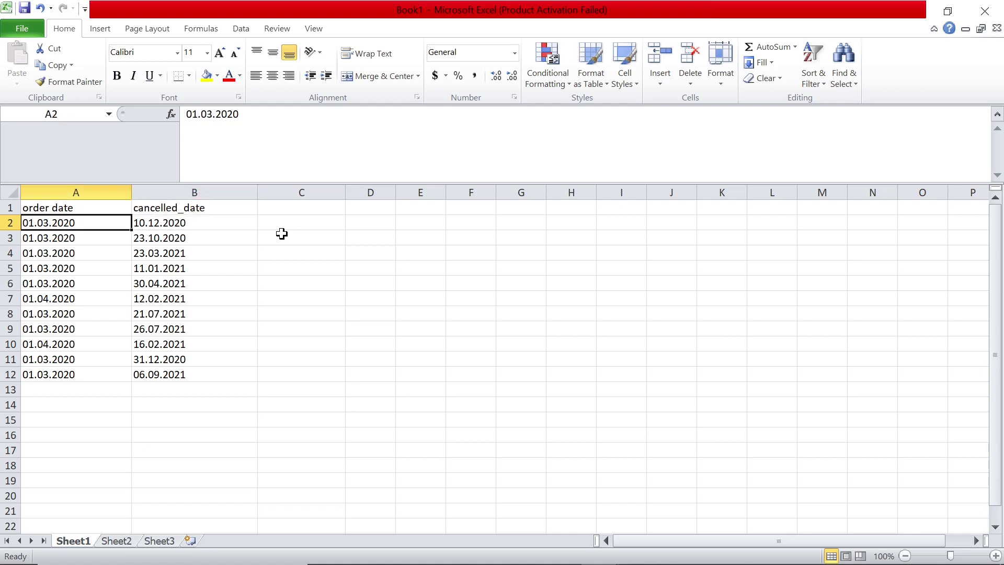
# - Enter the headers 'order day' in C1 and 'order month' in D1
pyautogui.press('Right')
pyautogui.press('Right')
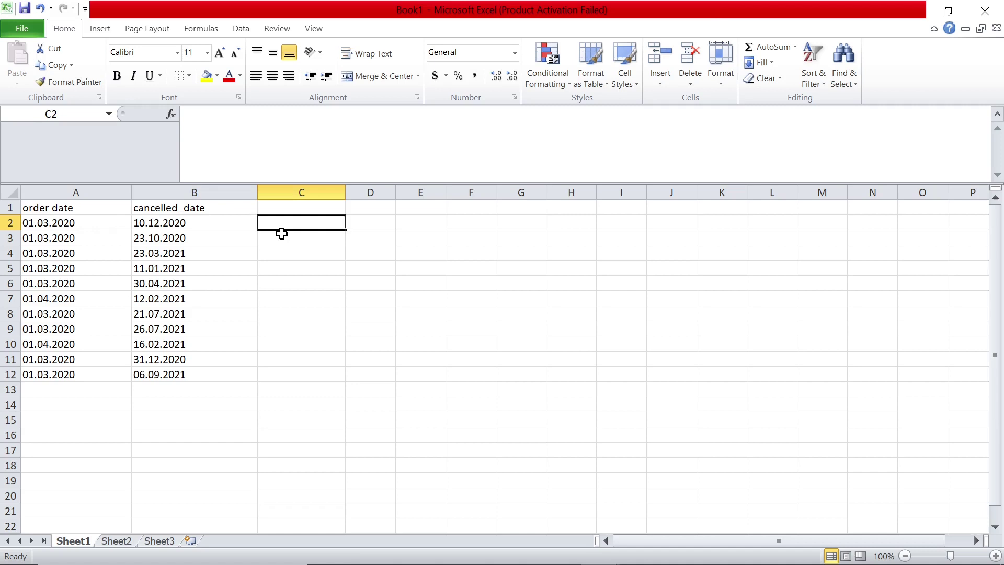
pyautogui.press('Up')
pyautogui.write('order d')
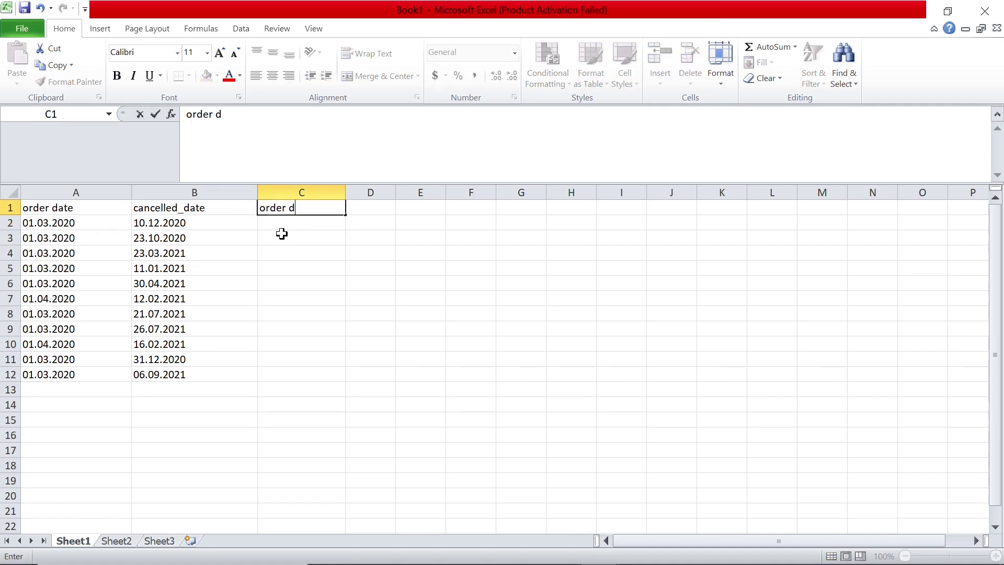
pyautogui.write('ay')
pyautogui.press('Tab')
pyautogui.write('ord')
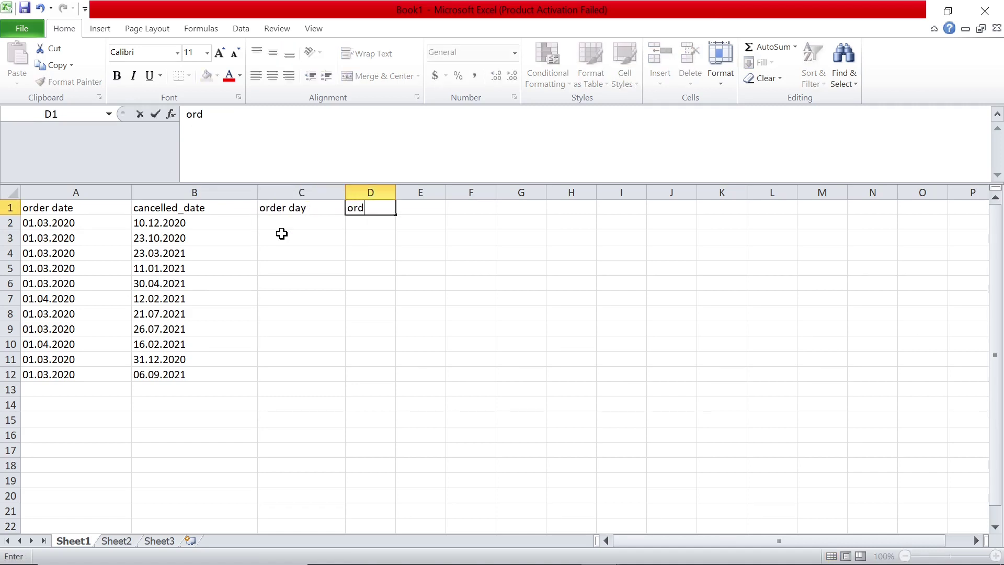
pyautogui.write('er month')
pyautogui.press('Return')
# - Add the header 'order year' in E1
pyautogui.press('Up')
pyautogui.press('Right')
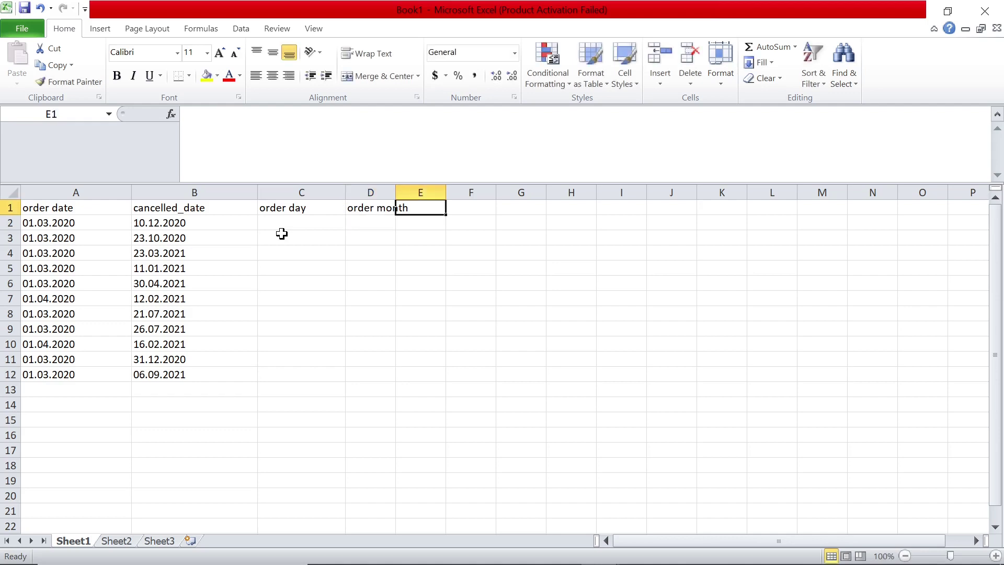
pyautogui.write('r')
pyautogui.press('BackSpace')
pyautogui.write('order y')
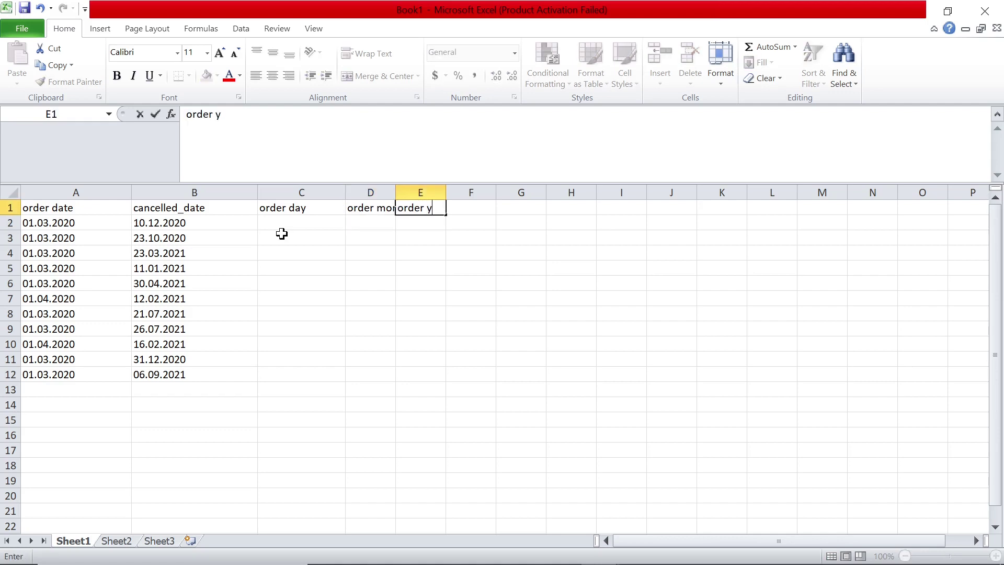
pyautogui.write('ear')
pyautogui.press('Return')
pyautogui.press('Left')
pyautogui.press('Left')
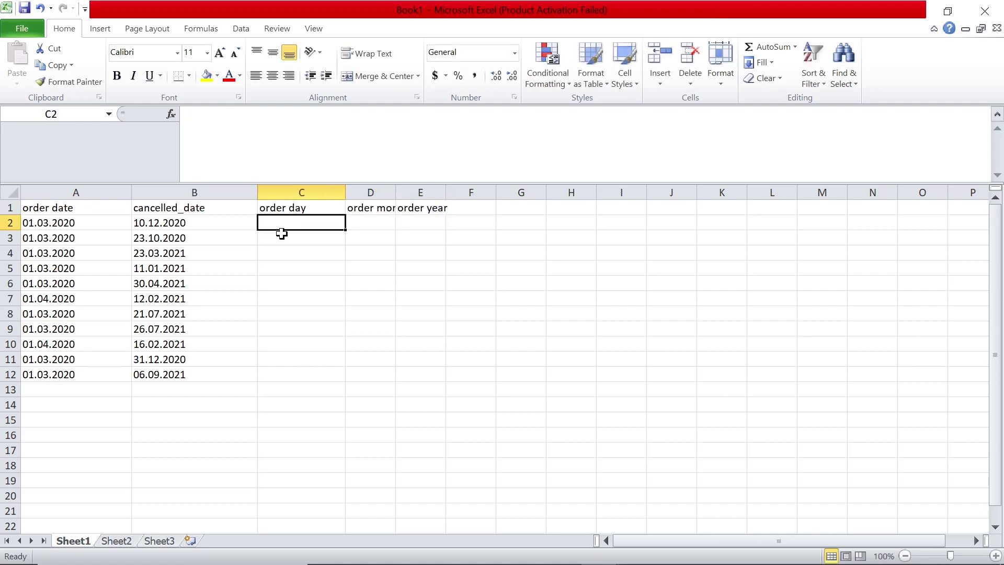
pyautogui.press('Left')
pyautogui.press('Left')
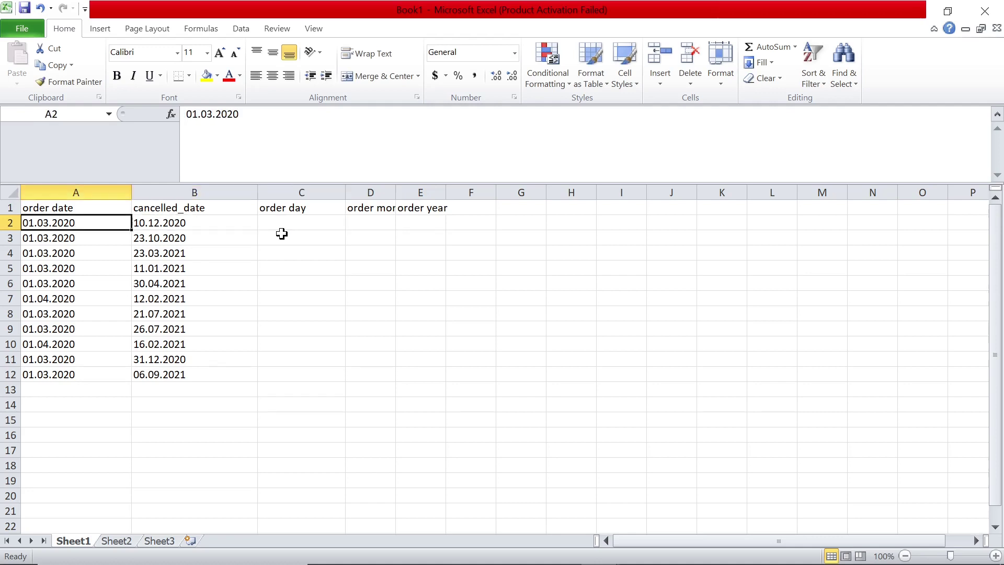
# - Enter =LEFT(A2,2) in C2 and fill it down to C12, giving 01 in each row
pyautogui.press('Right')
pyautogui.press('Right')
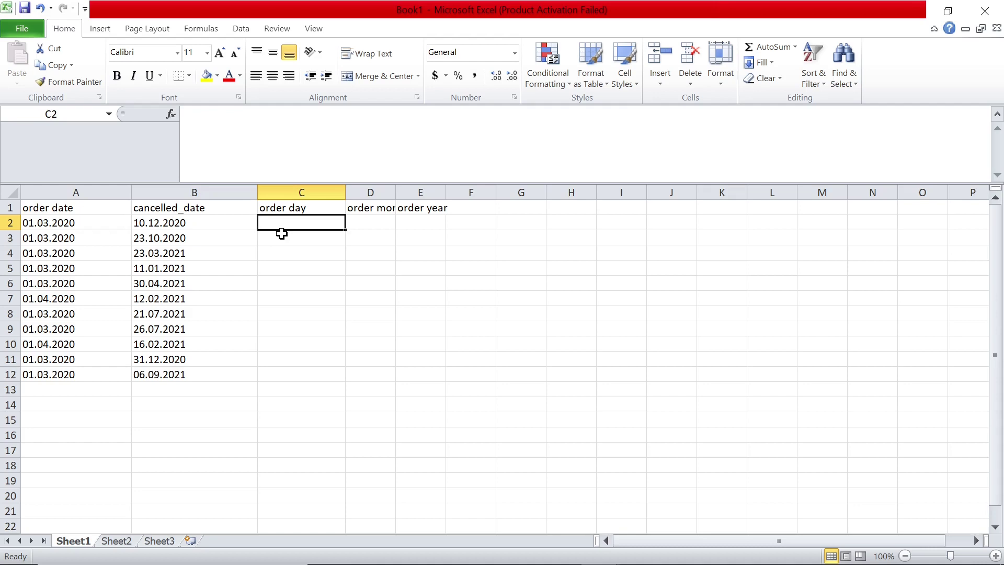
pyautogui.write('=left(')
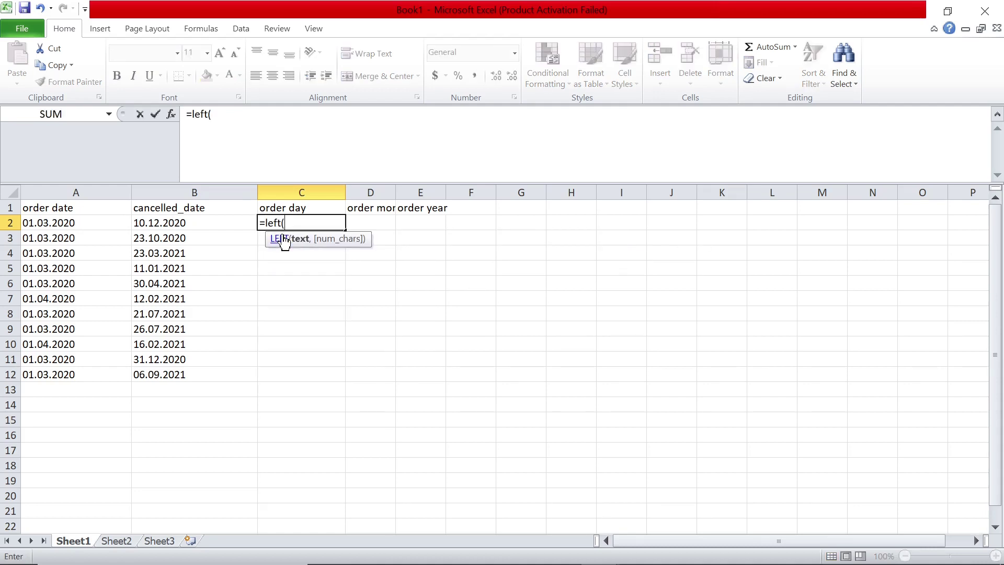
pyautogui.click(92, 222)
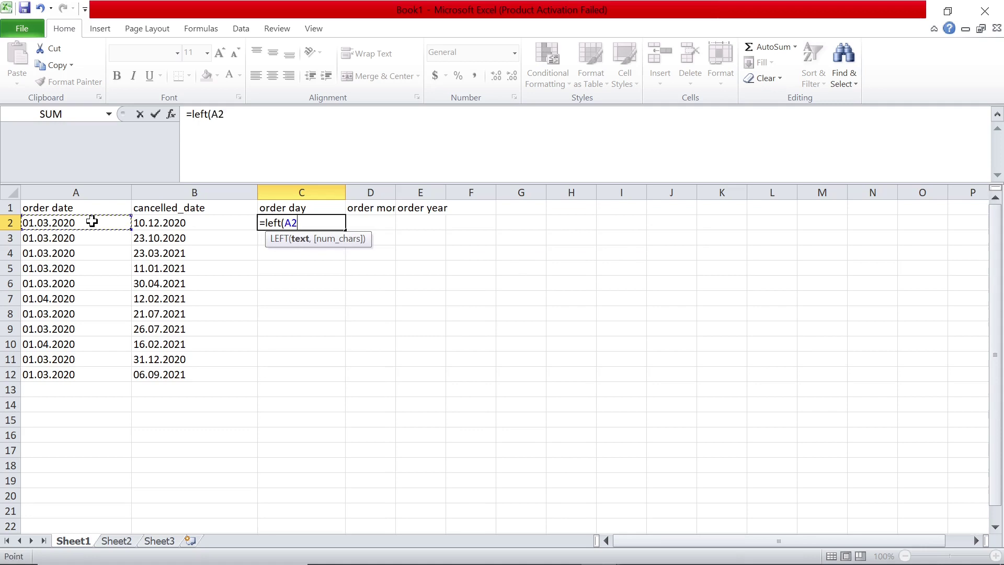
pyautogui.write(',2)')
pyautogui.press('Return')
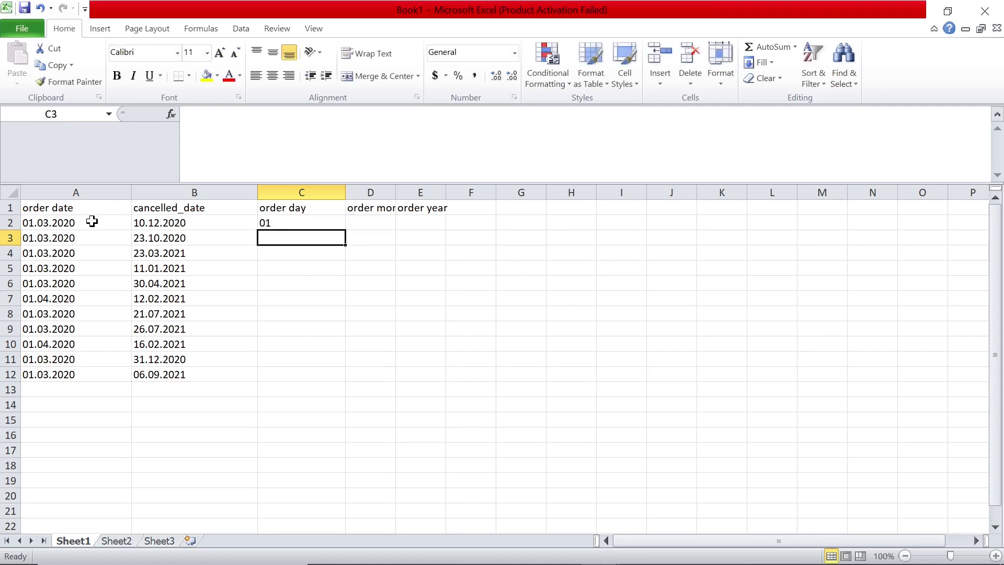
pyautogui.click(289, 221)
pyautogui.doubleClick(348, 229)
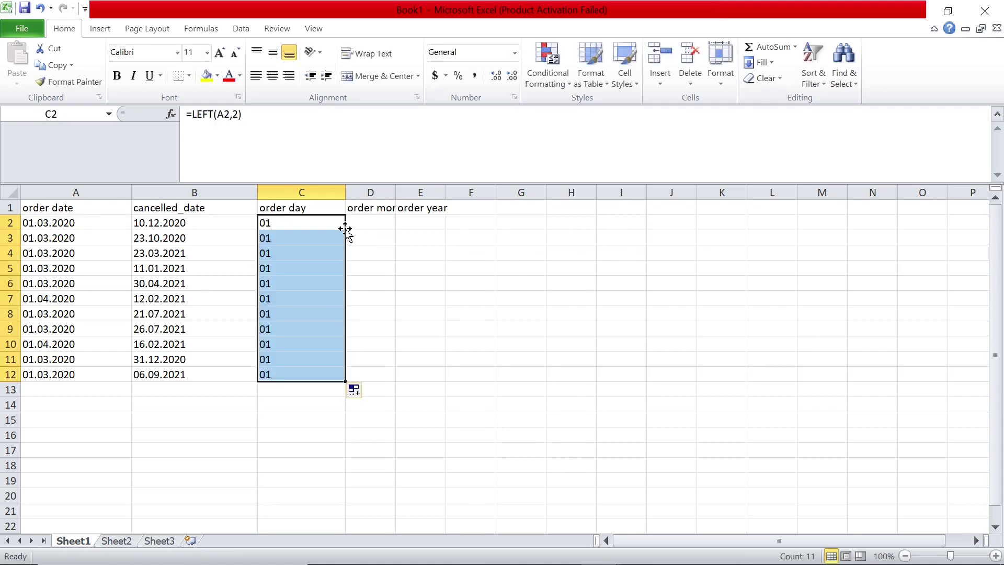
pyautogui.click(370, 224)
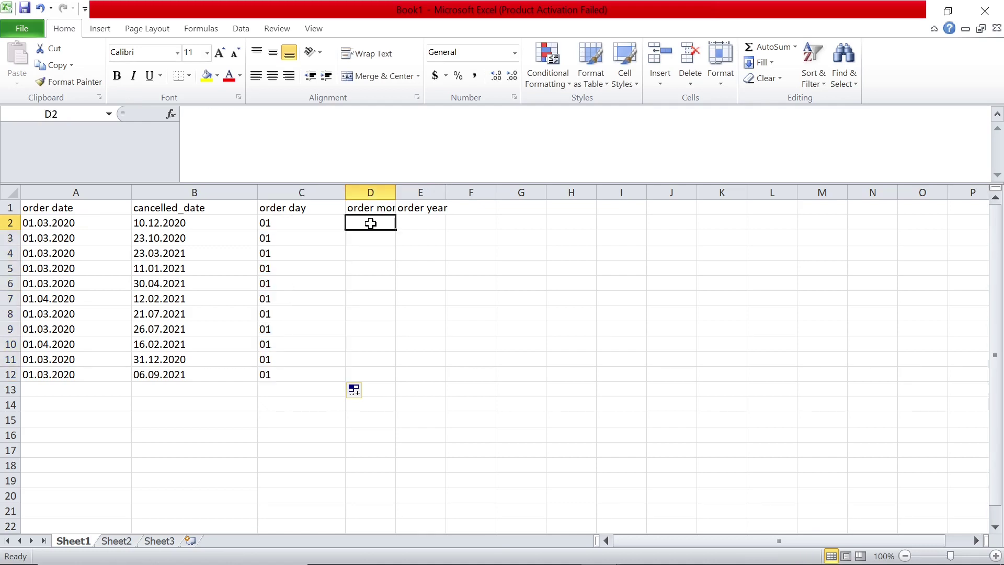
# - Enter =MID(A2,4,2) in D2 and fill it down to D12, giving 03 or 04
pyautogui.write('=')
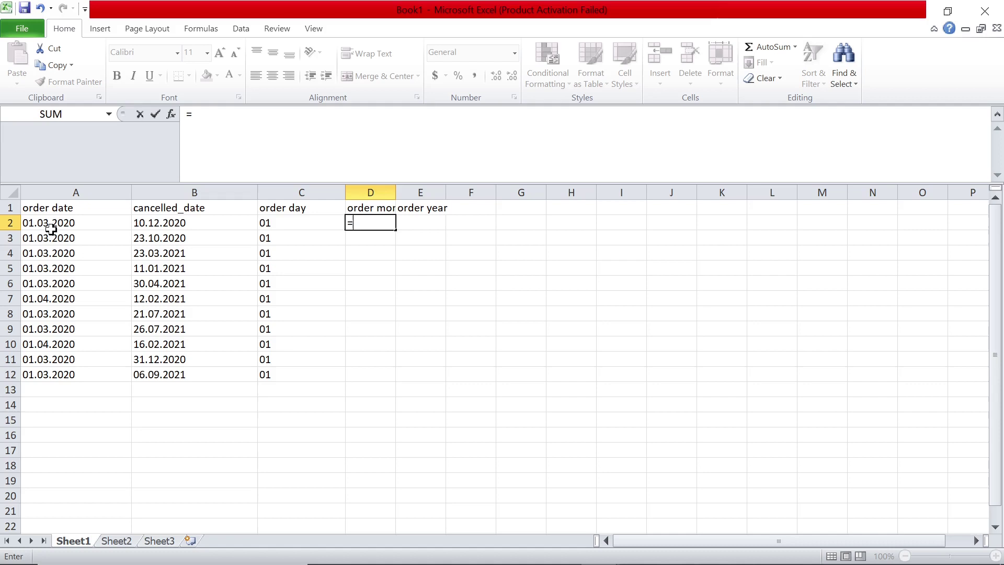
pyautogui.write('mid(')
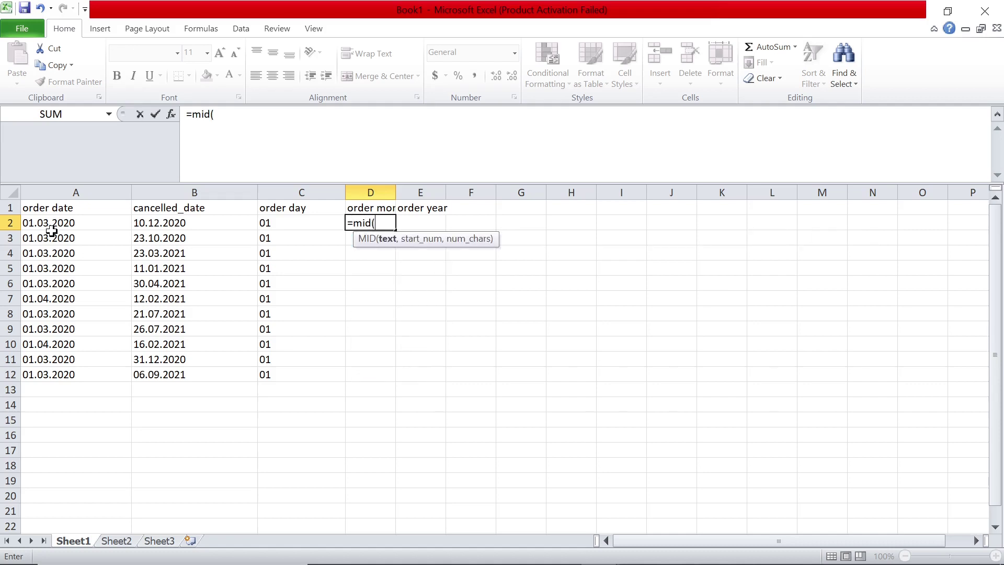
pyautogui.click(51, 229)
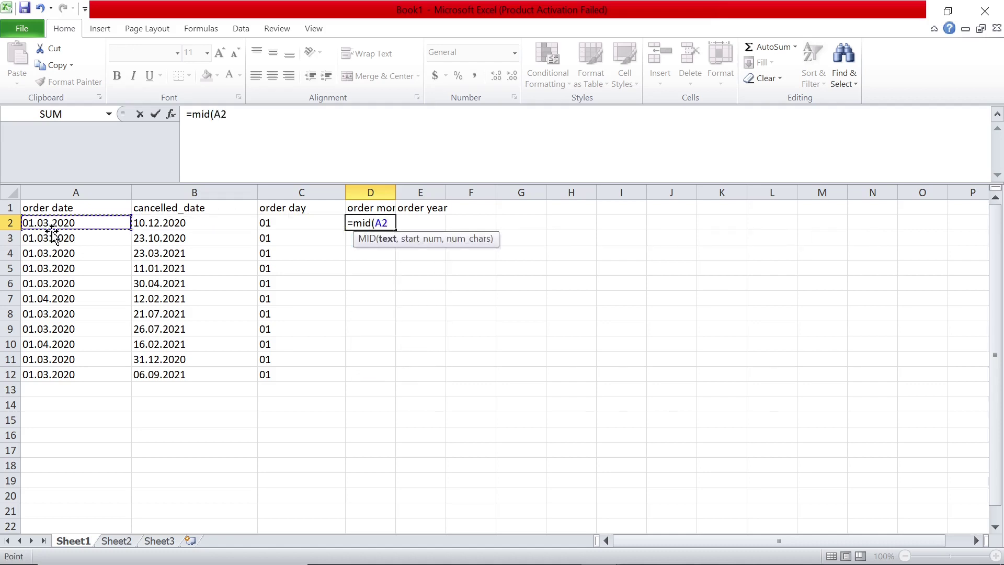
pyautogui.write(',')
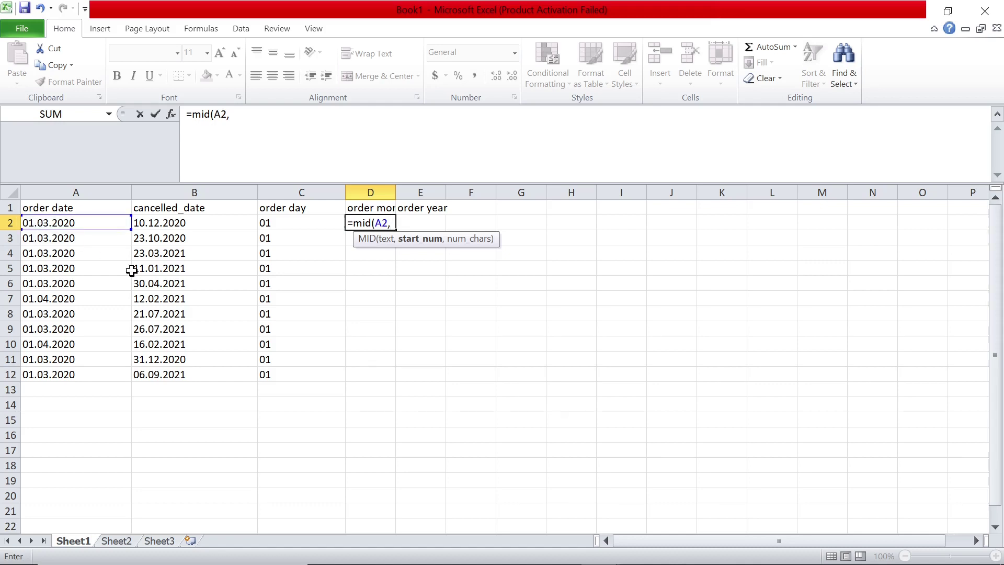
pyautogui.write(',2')
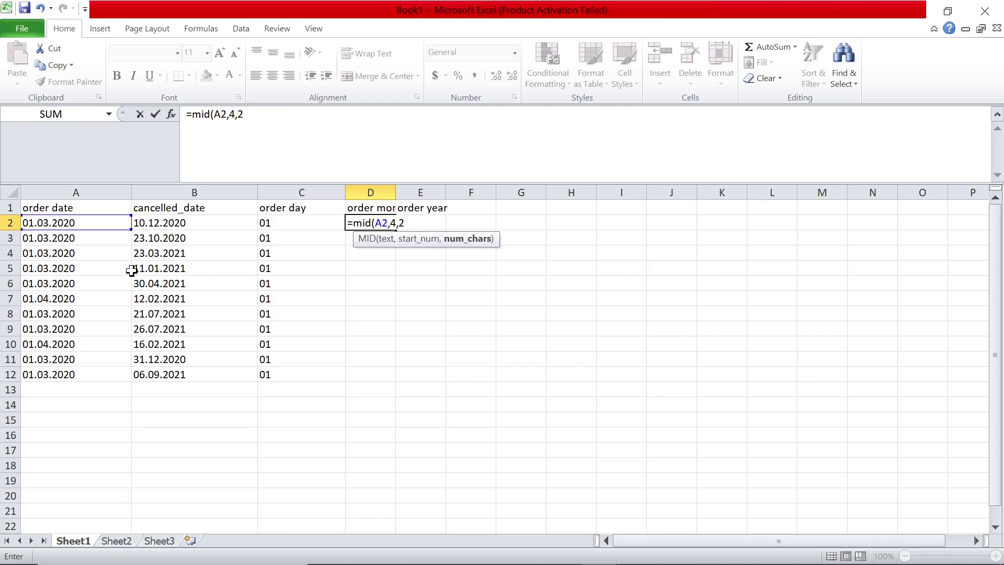
pyautogui.press('Return')
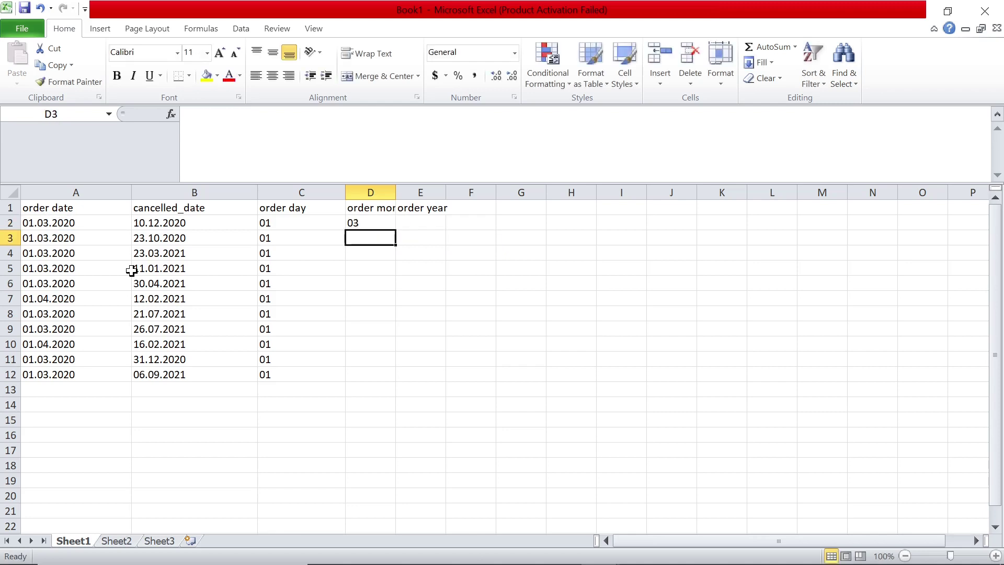
pyautogui.click(378, 225)
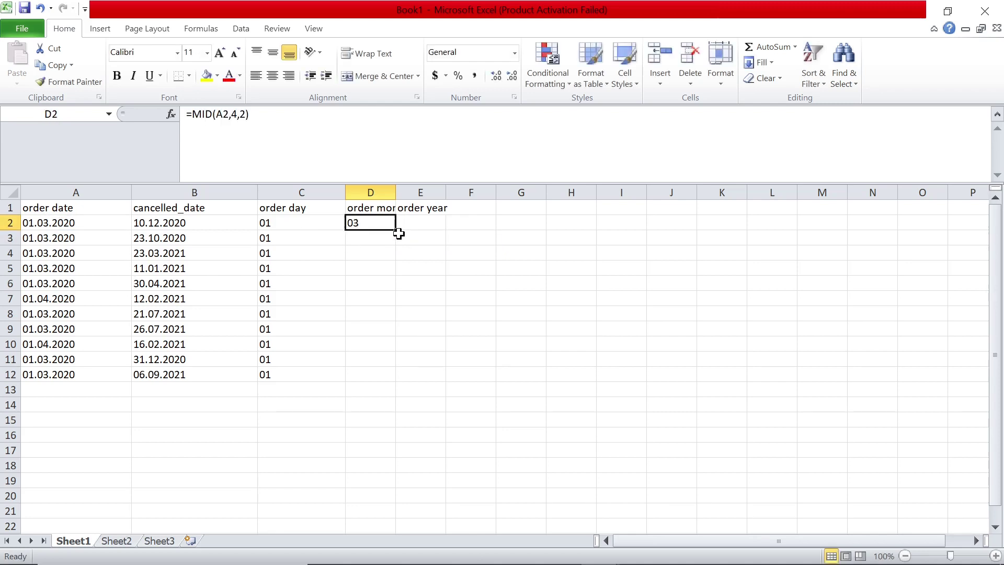
pyautogui.doubleClick(394, 228)
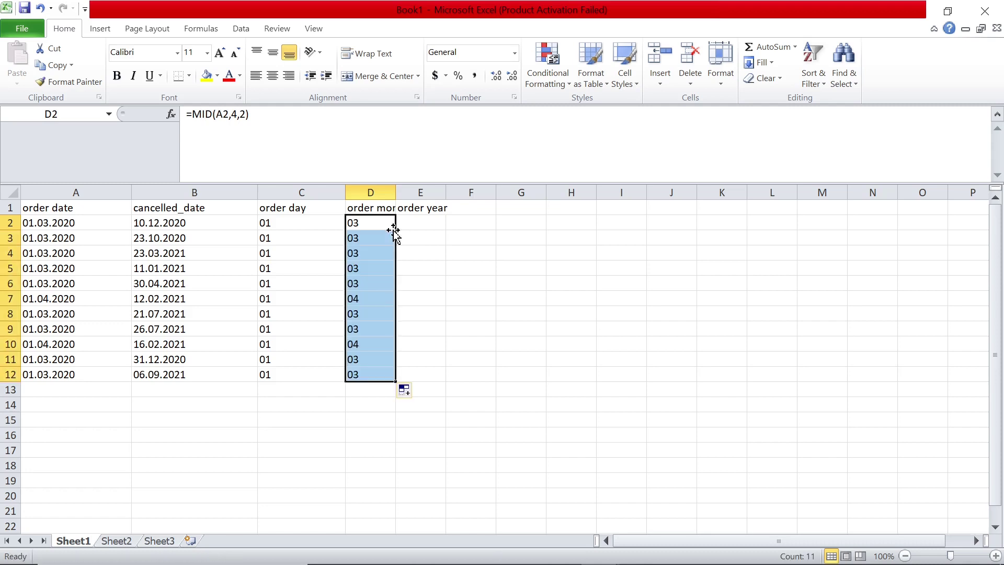
pyautogui.click(438, 218)
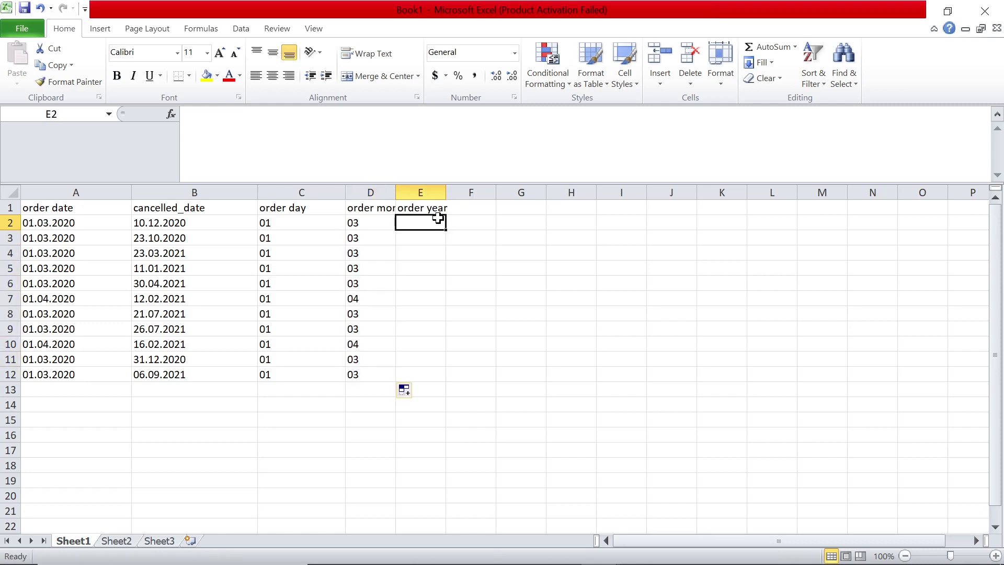
pyautogui.press('Left')
pyautogui.press('Left')
pyautogui.press('Left')
pyautogui.press('Left')
pyautogui.press('Right')
pyautogui.press('Right')
pyautogui.press('Right')
pyautogui.press('Right')
# - Enter =RIGHT(A2,4) in E2, fill it down to E12, and widen columns D and E
pyautogui.write('=right(')
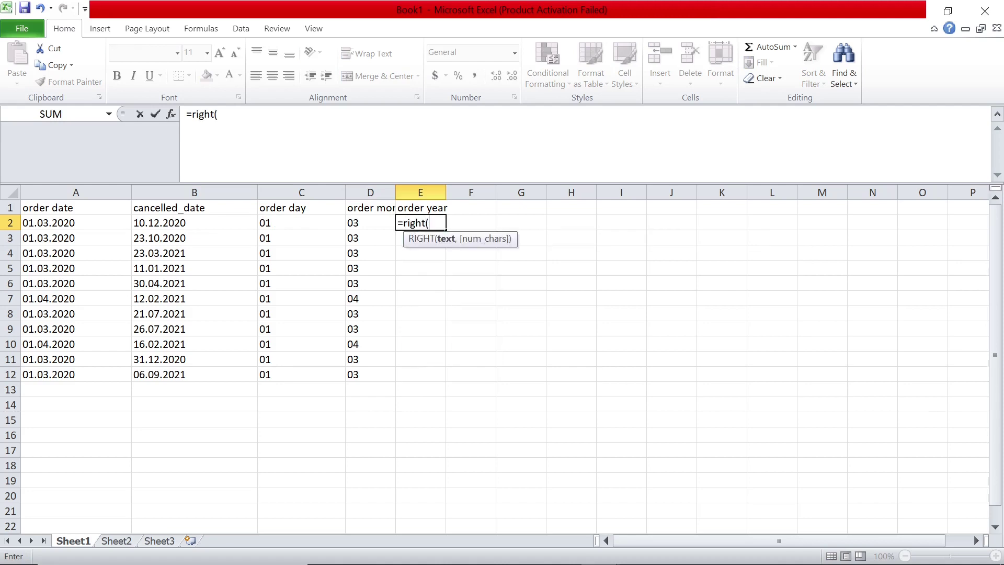
pyautogui.press('Left')
pyautogui.press('Left')
pyautogui.press('Left')
pyautogui.press('Left')
pyautogui.write(',4')
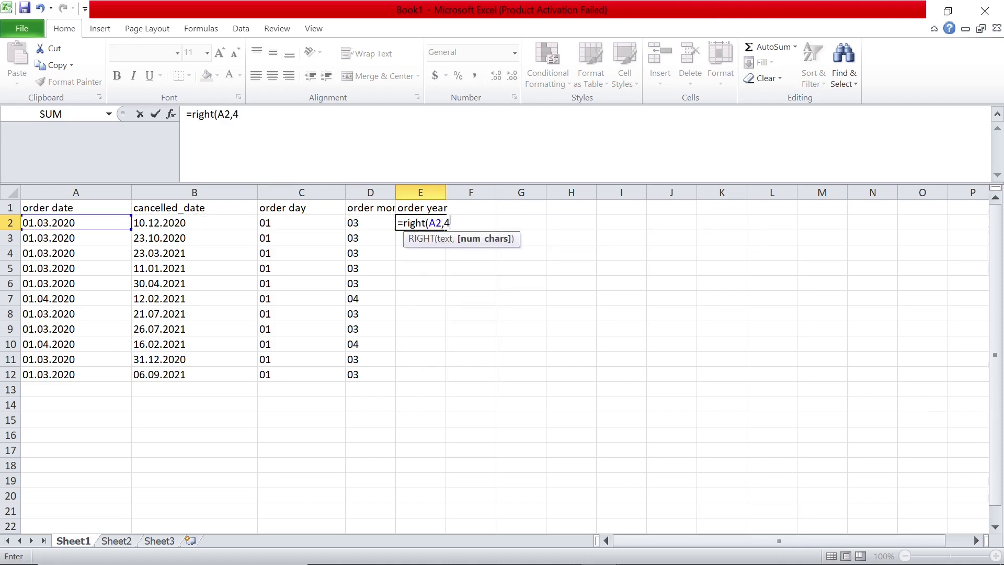
pyautogui.press('Return')
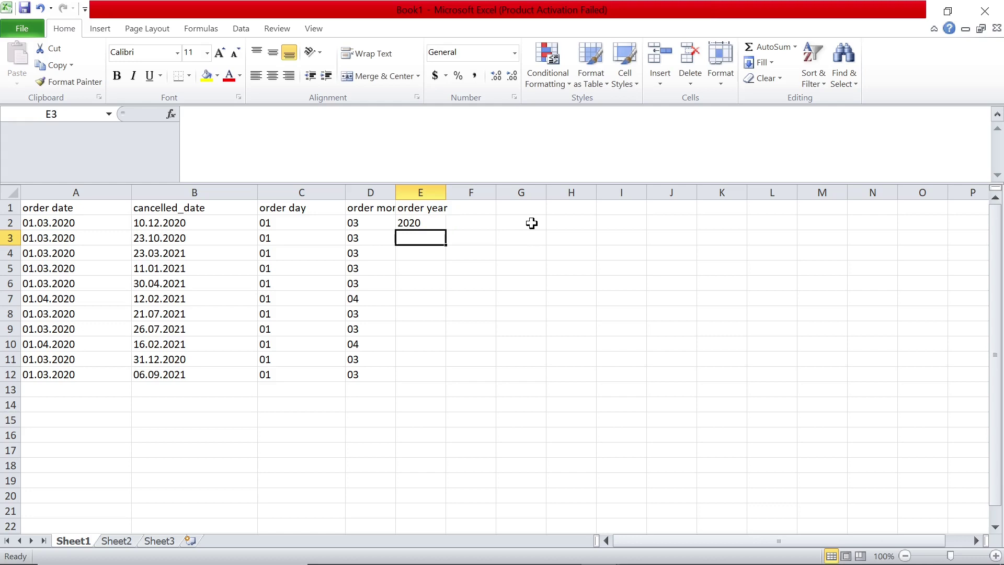
pyautogui.click(433, 222)
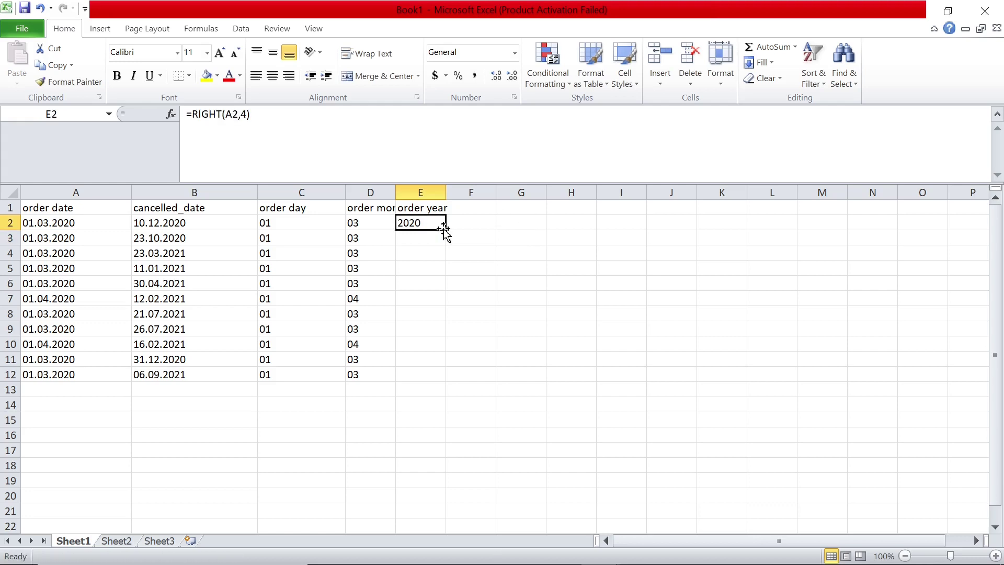
pyautogui.doubleClick(445, 231)
pyautogui.moveTo(445, 189); pyautogui.dragTo(470, 189)
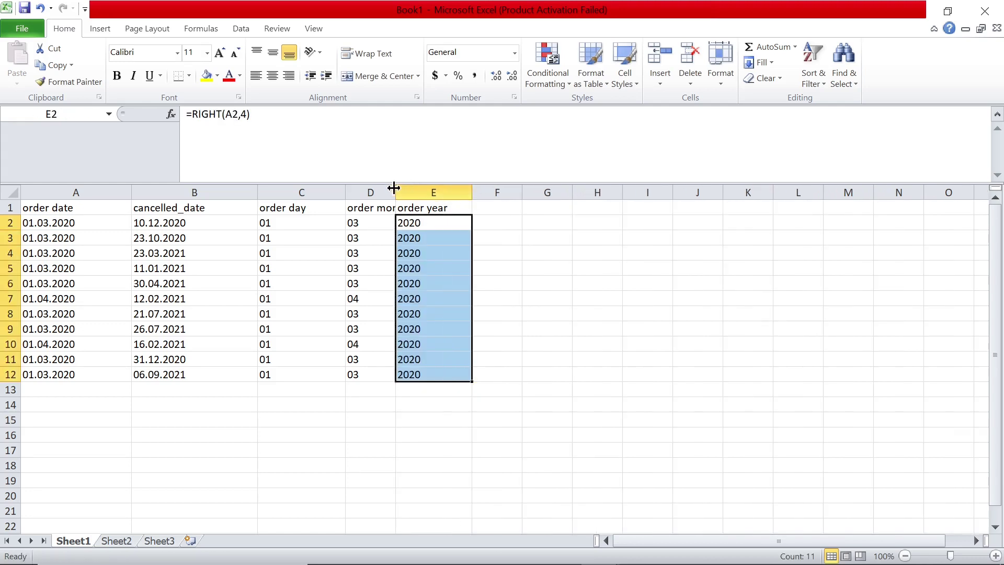
pyautogui.moveTo(395, 189); pyautogui.dragTo(421, 193)
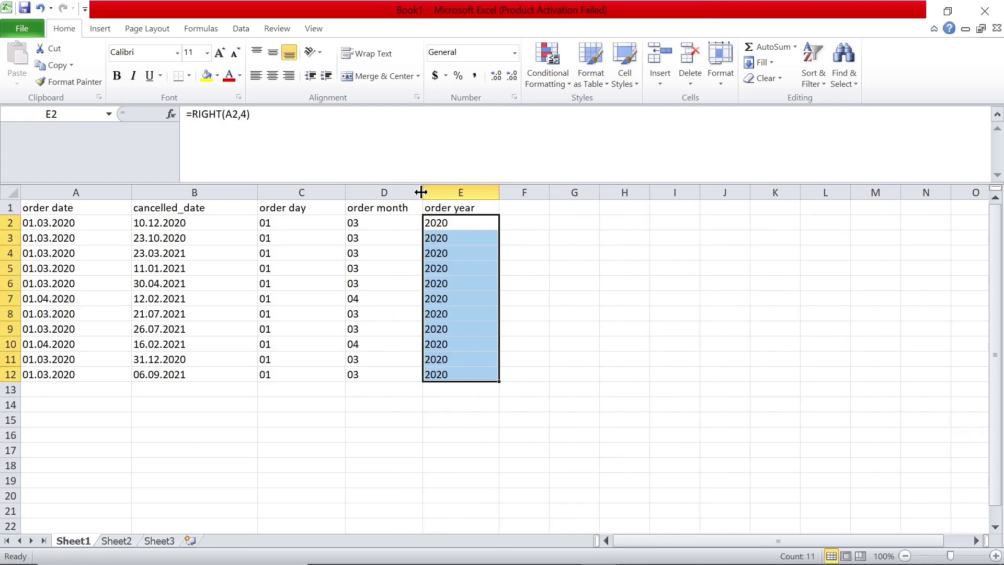
# - Type the headings cancel day, cancel month and cancel year into F1, G1 and H1
pyautogui.click(532, 207)
pyautogui.write('cancel day')
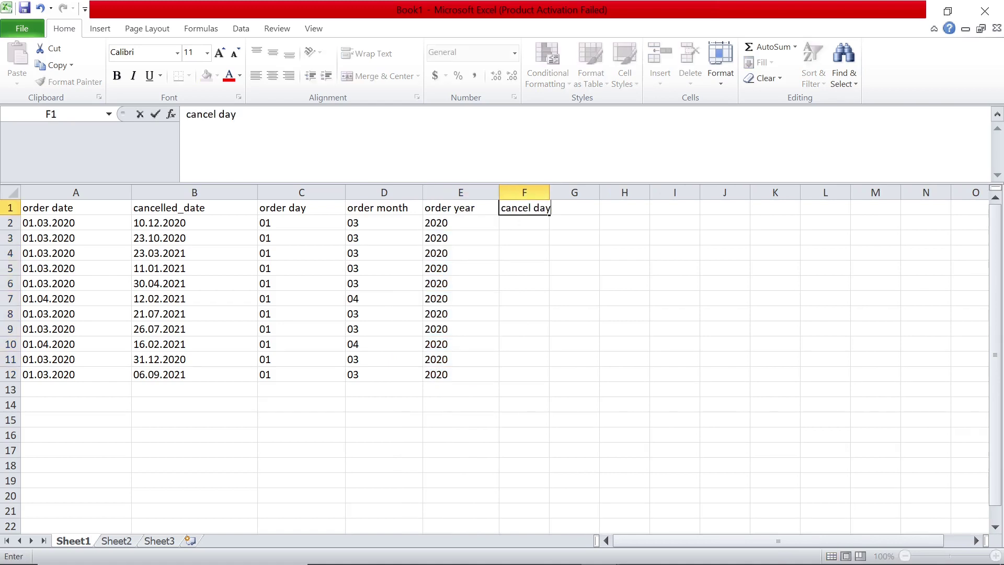
pyautogui.press('Return')
pyautogui.press('Up')
pyautogui.press('Right')
pyautogui.write('cancel month')
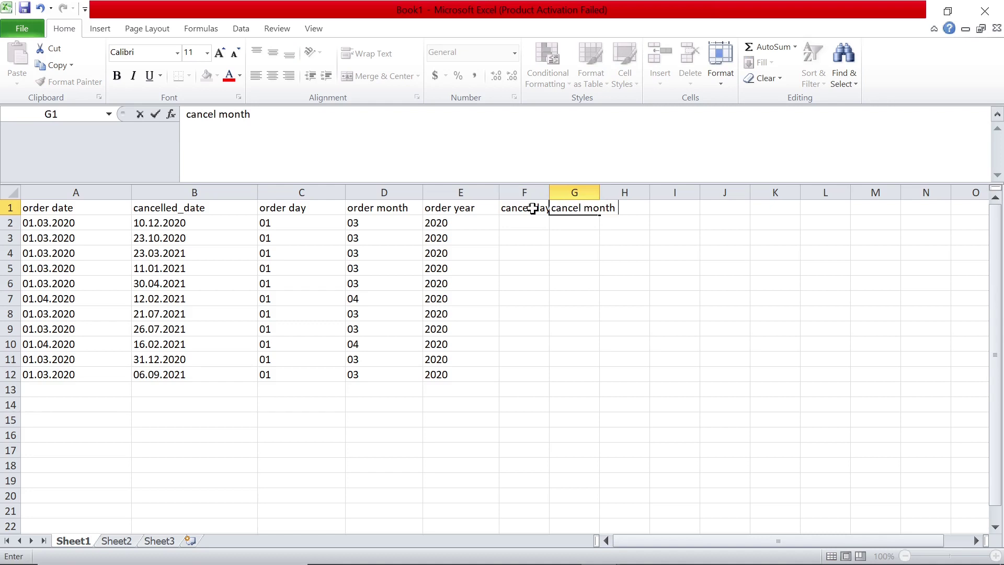
pyautogui.press('Tab')
pyautogui.write('c')
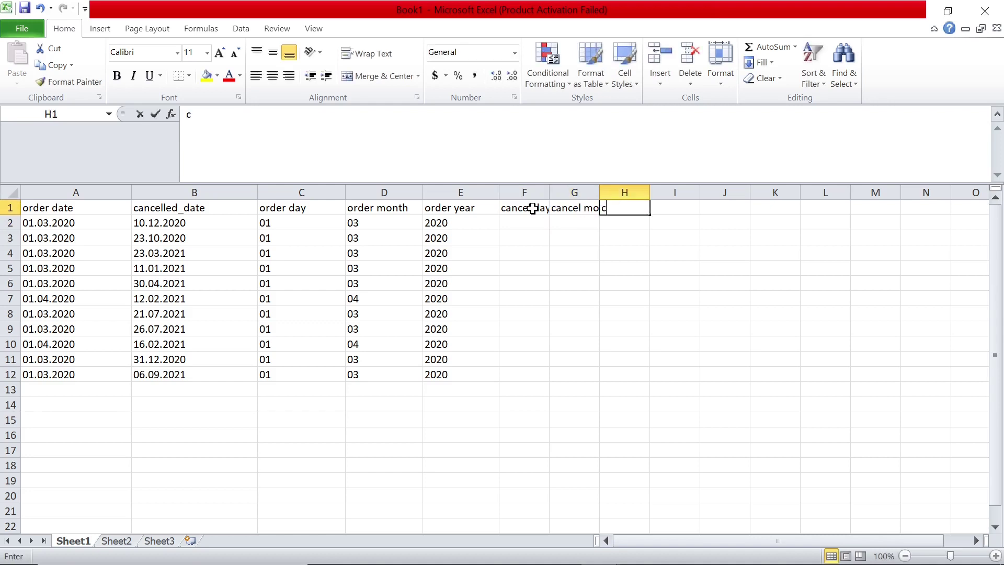
pyautogui.write('ancel year')
pyautogui.press('Return')
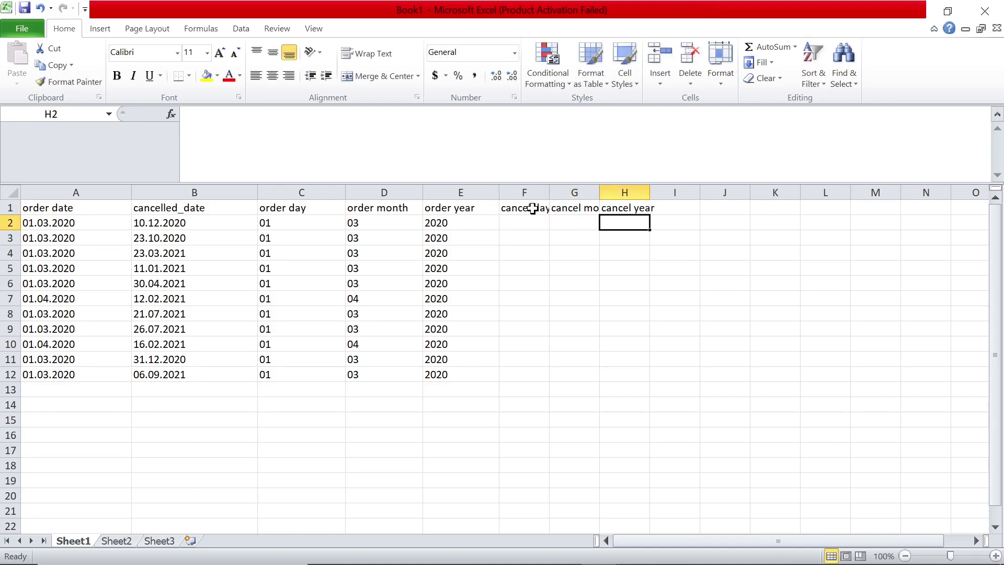
pyautogui.press('Left')
pyautogui.press('Left')
pyautogui.press('Left')
pyautogui.press('Left')
pyautogui.press('Left')
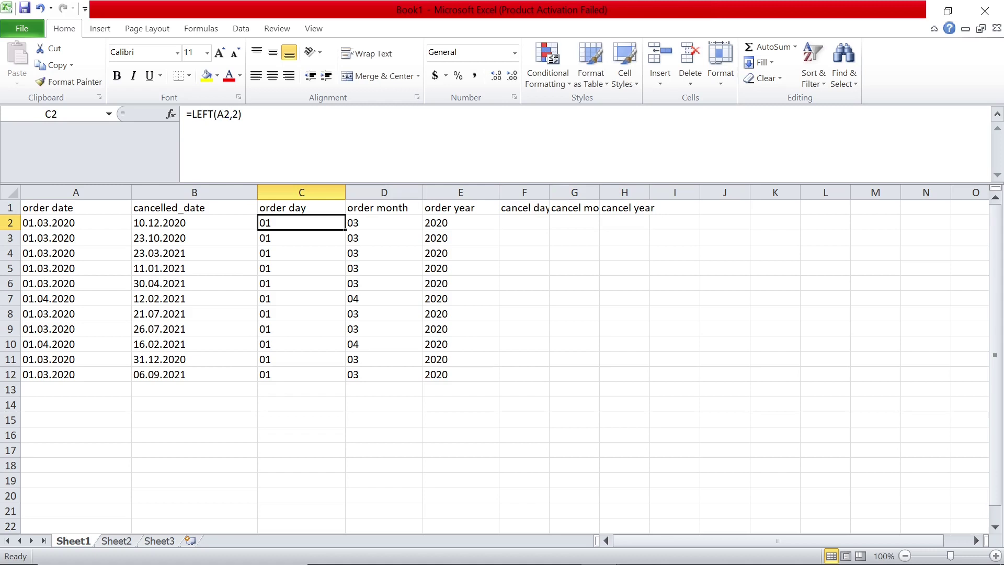
# - Enter =LEFT(B2,2) in F2, correcting the reference from A2 to B2
pyautogui.press('F2')
pyautogui.press('Return')
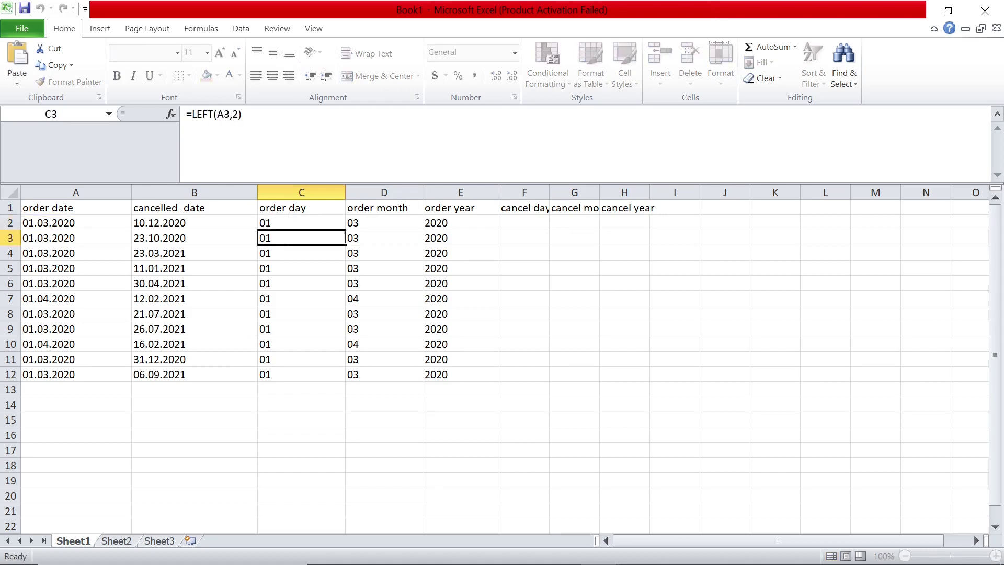
pyautogui.press('Right')
pyautogui.press('Right')
pyautogui.press('Up')
pyautogui.press('Right')
pyautogui.write('=')
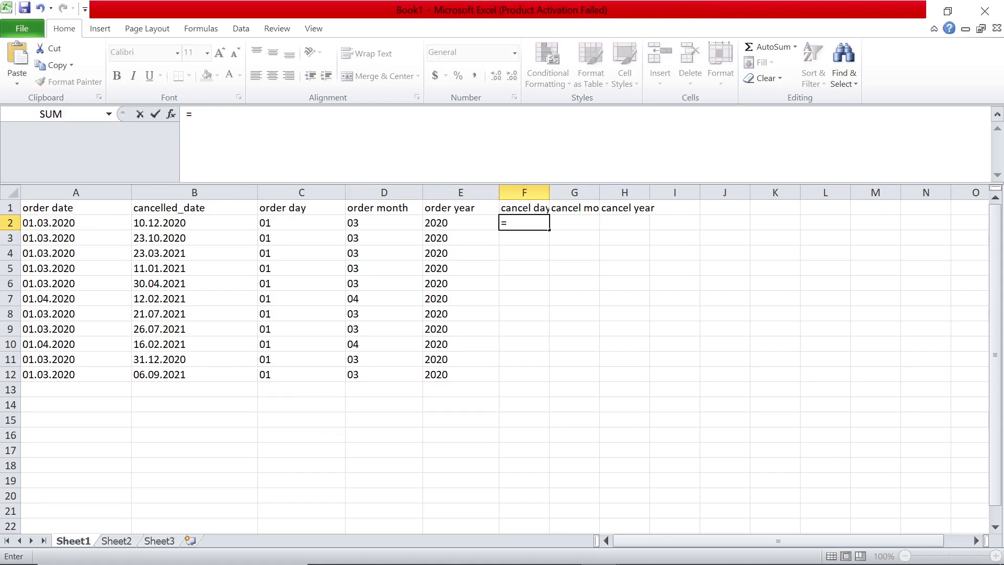
pyautogui.write('LEFT(A2,2)')
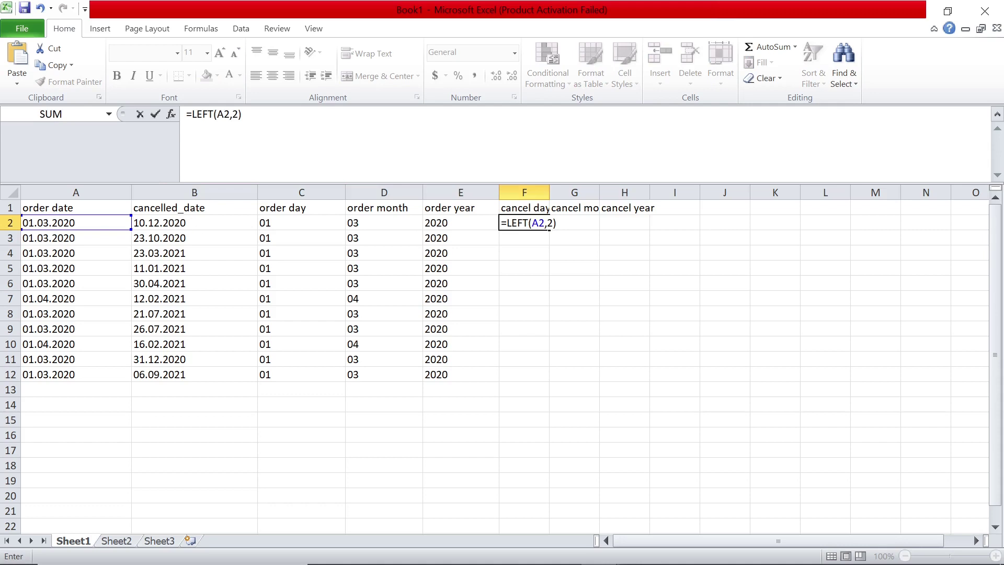
pyautogui.click(221, 114)
pyautogui.press('BackSpace')
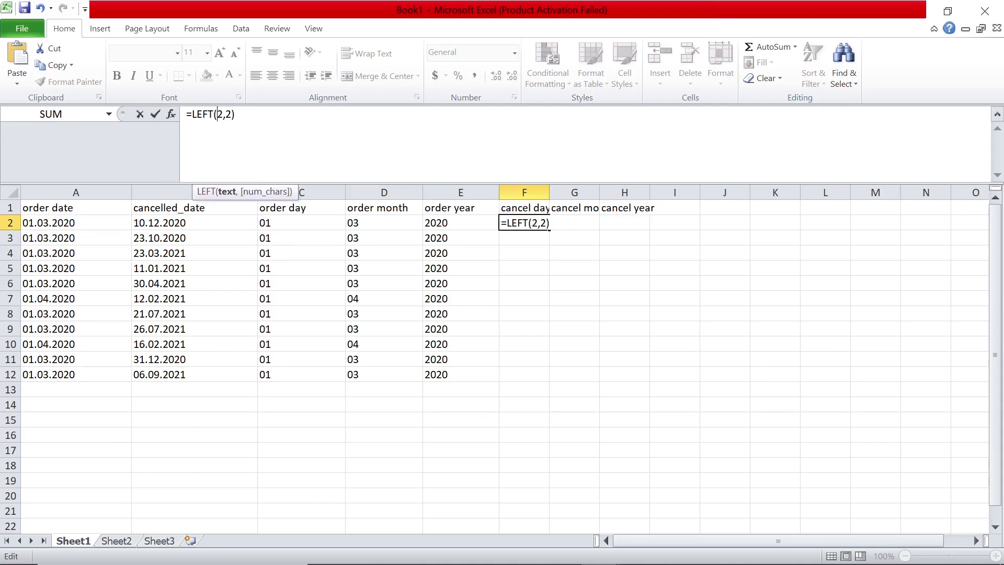
pyautogui.write('B')
pyautogui.press('Return')
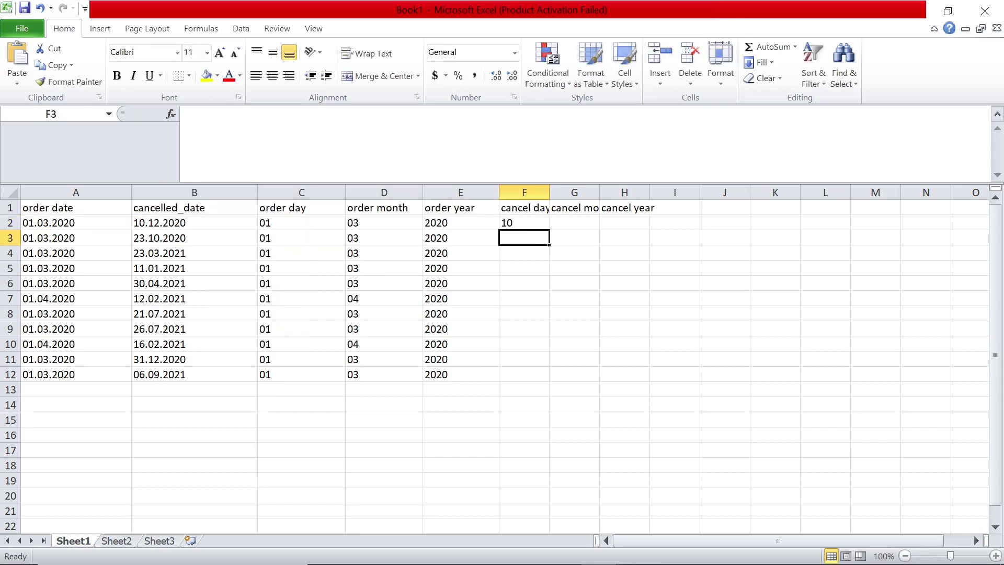
# - Fill the cancel day formula down to F12 and copy D2's MID formula text
pyautogui.click(543, 224)
pyautogui.doubleClick(550, 232)
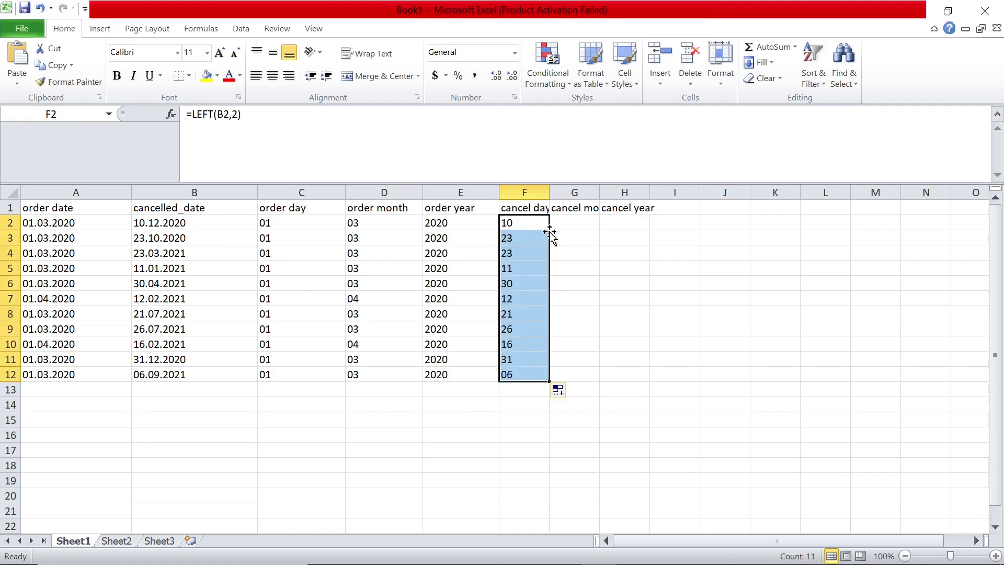
pyautogui.click(385, 222)
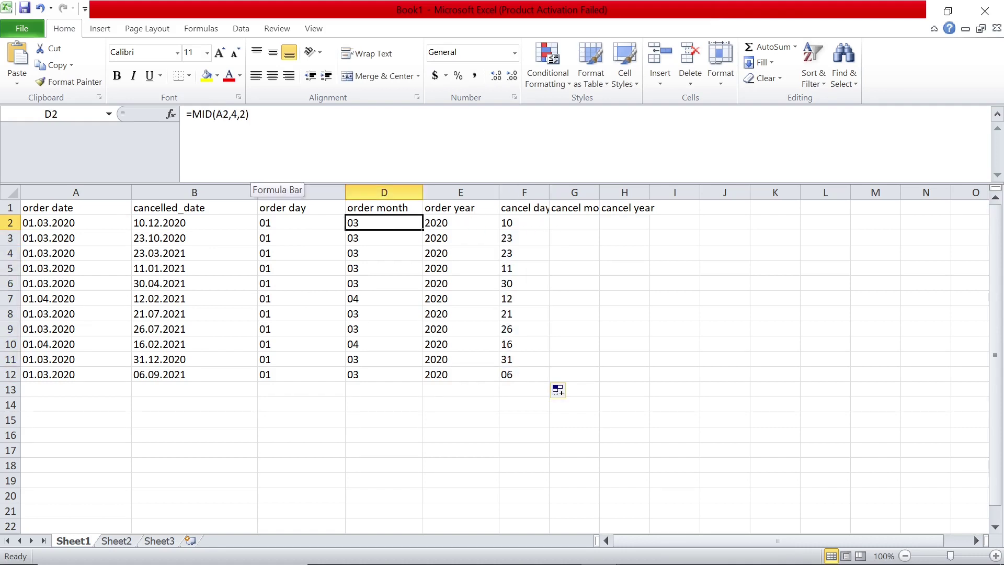
pyautogui.moveTo(249, 114); pyautogui.dragTo(193, 114)
pyautogui.hotkey('ctrl', 'c')
# - Paste the MID formula into G2 and change its reference to B2, making =MID(B2,4,2)
pyautogui.press('Return')
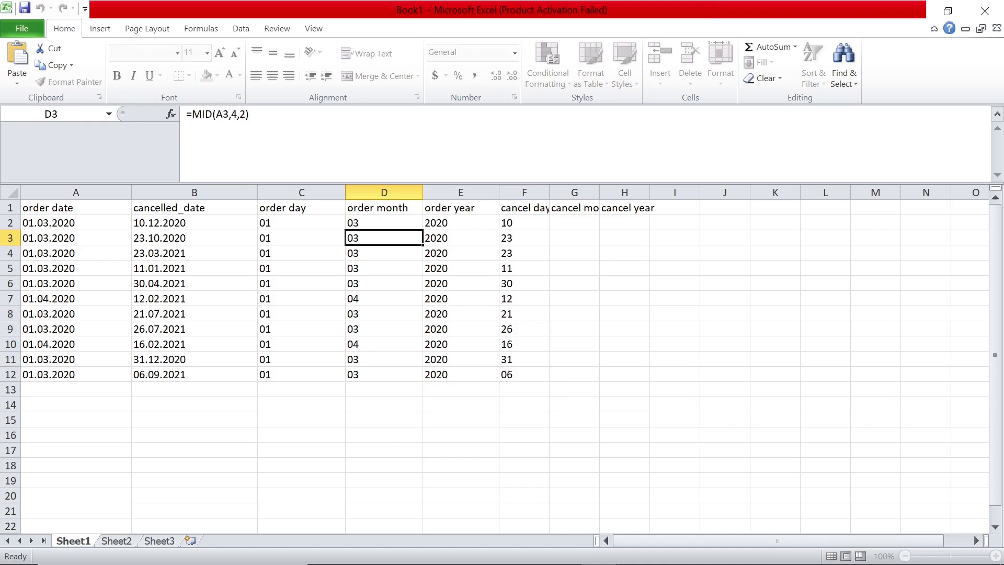
pyautogui.press('Right')
pyautogui.press('Right')
pyautogui.press('Right')
pyautogui.press('Up')
pyautogui.write('=')
pyautogui.hotkey('ctrl', 'v')
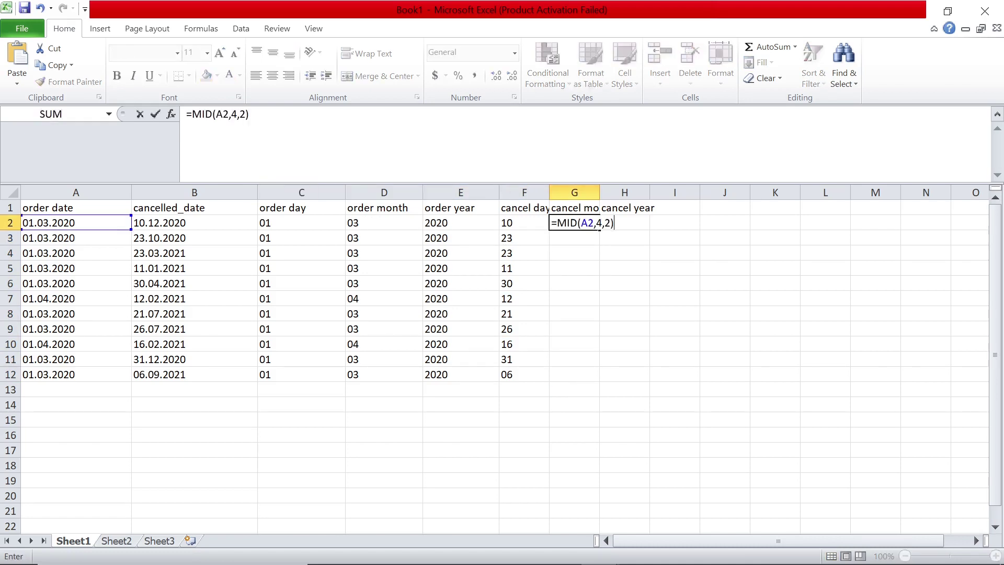
pyautogui.press('F2')
pyautogui.press('Left')
pyautogui.press('Left')
pyautogui.press('Left')
pyautogui.press('Left')
pyautogui.press('Left')
pyautogui.press('Left')
pyautogui.press('BackSpace')
pyautogui.write('B')
pyautogui.press('Return')
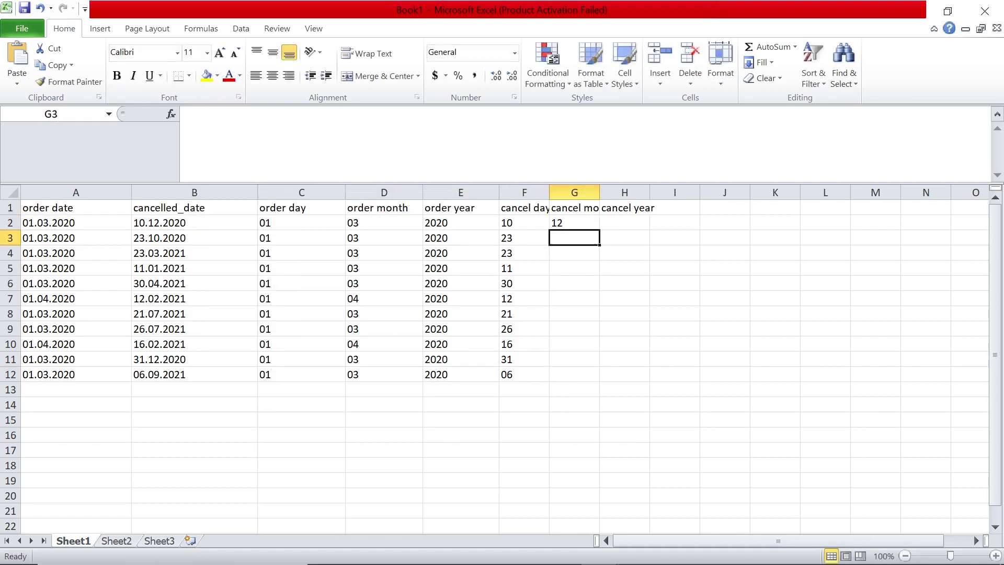
# - Check G2 against the cancelled date in B2, then fill the month formula down to G12
pyautogui.click(578, 222)
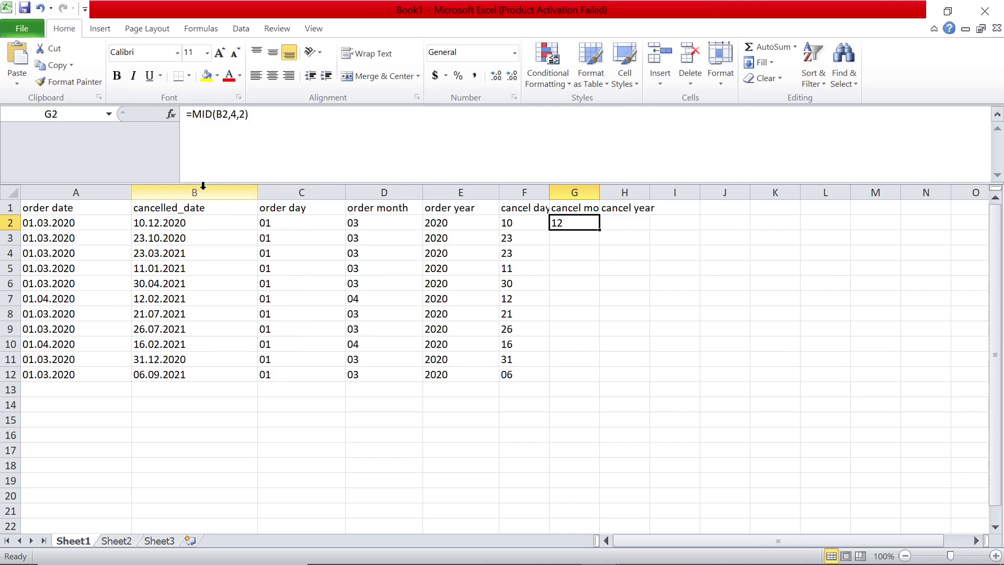
pyautogui.click(189, 220)
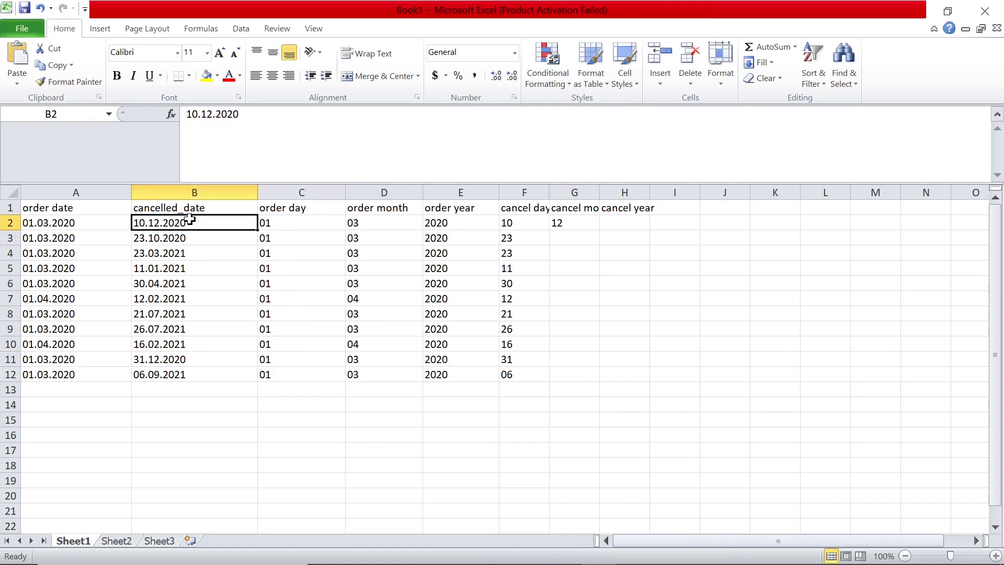
pyautogui.click(594, 223)
pyautogui.doubleClick(601, 226)
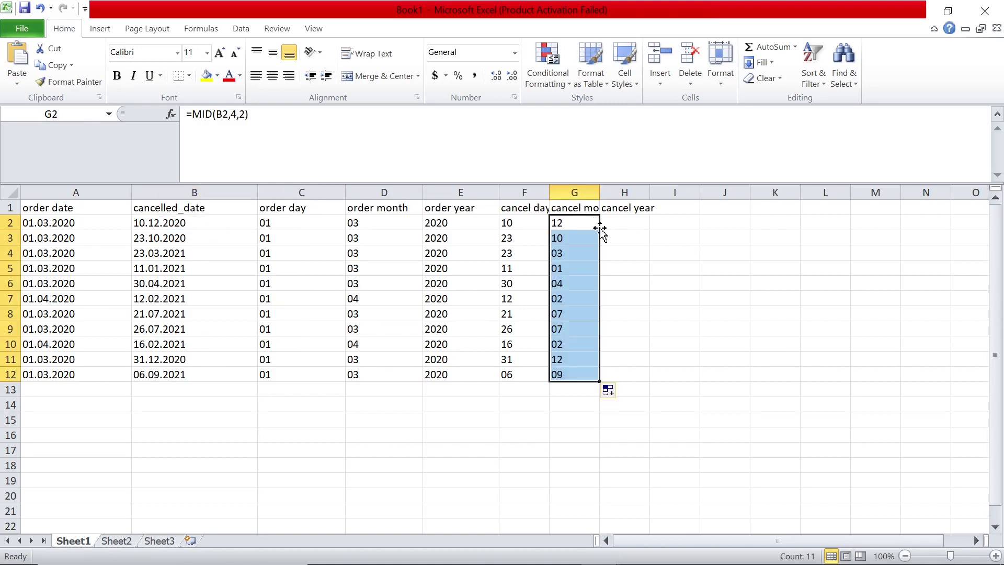
pyautogui.click(631, 223)
pyautogui.doubleClick(632, 222)
# - Enter =RIGHT(B2,4) in H2, fill it down to H12, and widen column H
pyautogui.write('=r')
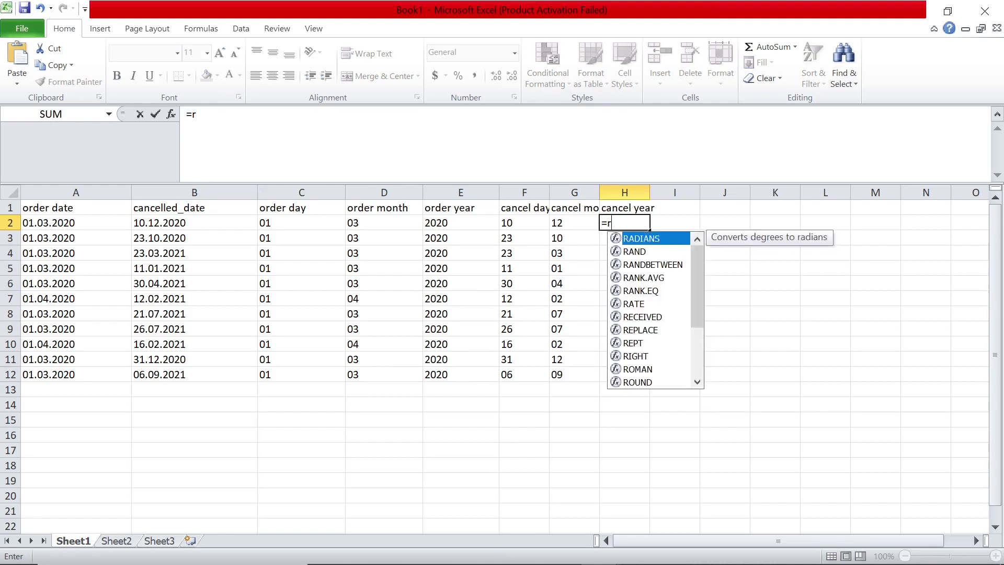
pyautogui.write('ight(')
pyautogui.press('Left')
pyautogui.press('Left')
pyautogui.press('Left')
pyautogui.press('Left')
pyautogui.press('Left')
pyautogui.press('Left')
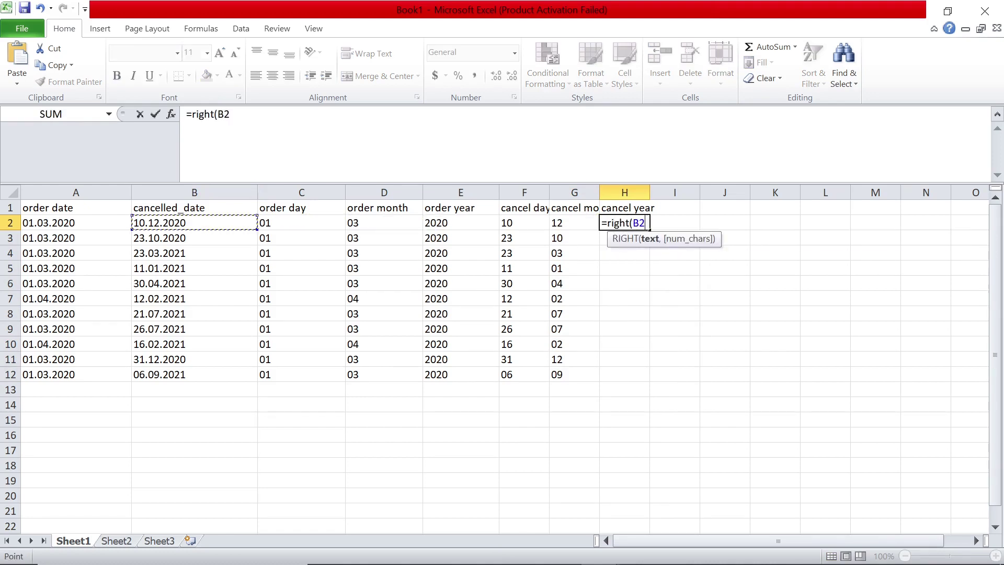
pyautogui.write(',4)')
pyautogui.press('Return')
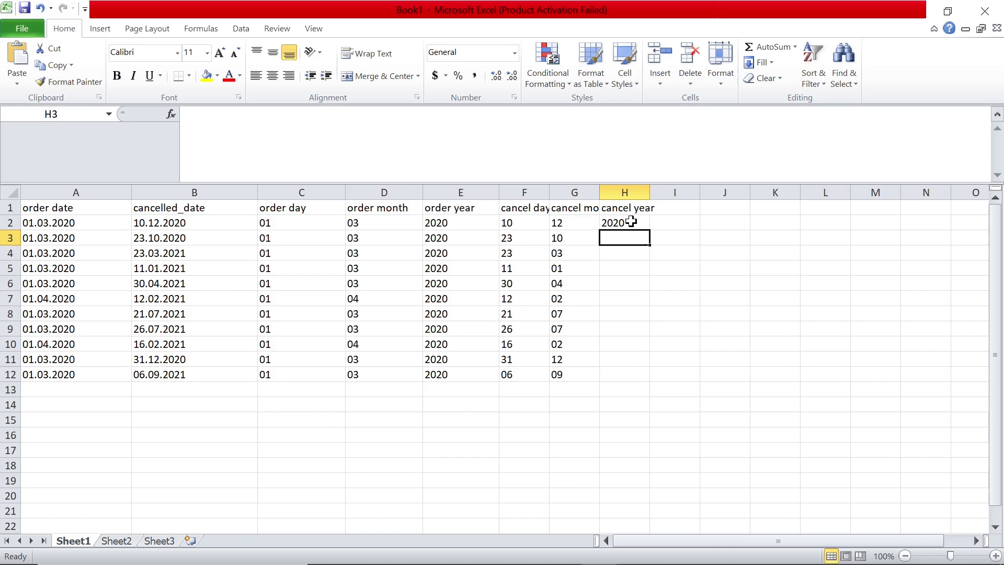
pyautogui.click(634, 221)
pyautogui.doubleClick(650, 230)
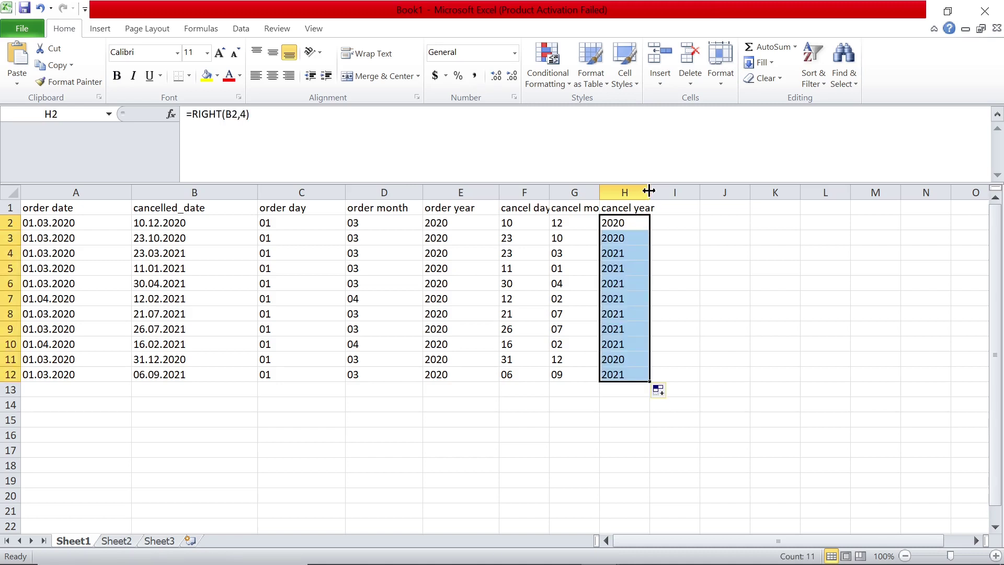
pyautogui.moveTo(650, 192); pyautogui.dragTo(664, 191)
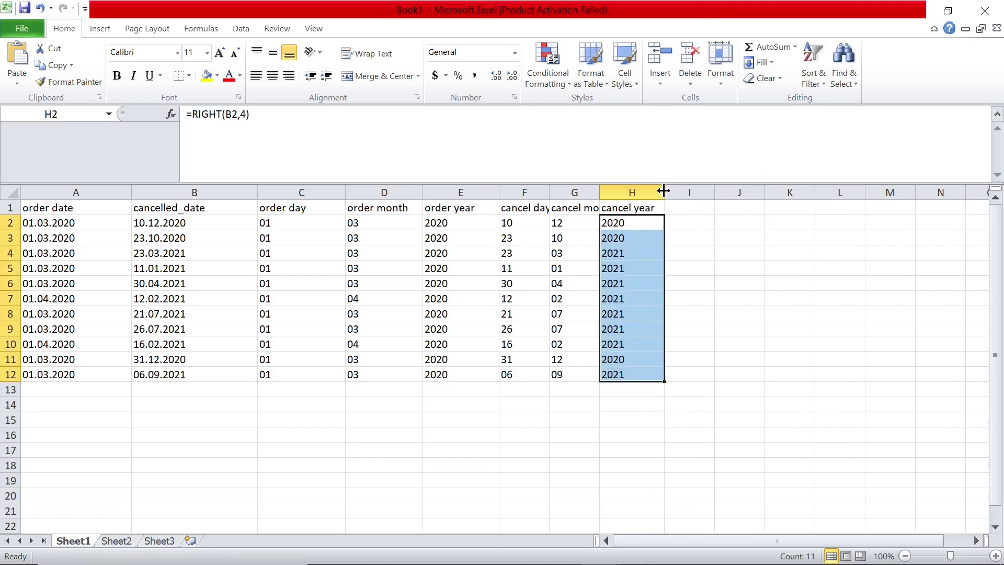
pyautogui.click(688, 205)
pyautogui.press('Left')
pyautogui.press('Left')
pyautogui.press('Left')
pyautogui.press('Left')
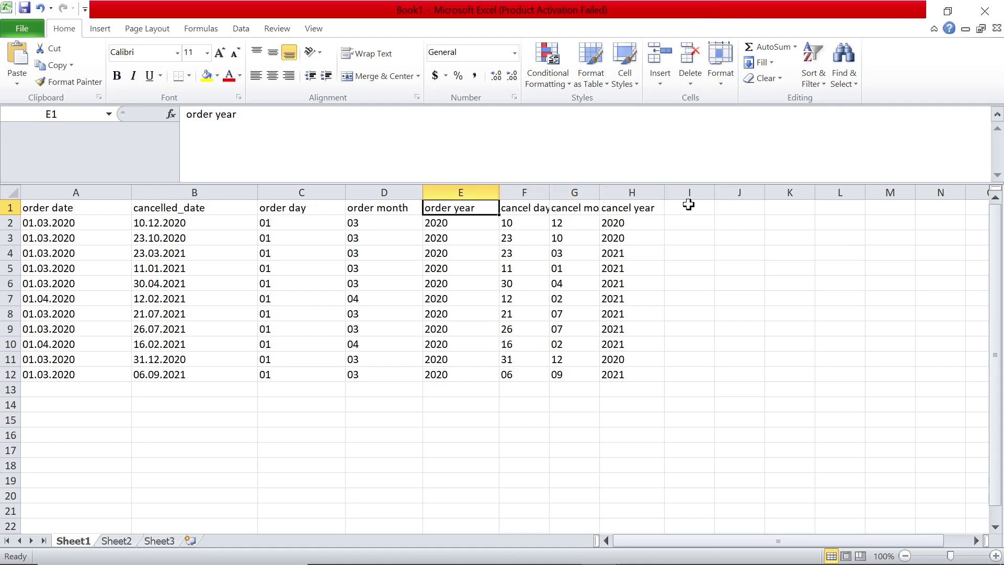
pyautogui.press('Left')
pyautogui.press('Down')
pyautogui.press('Right')
pyautogui.press('Right')
# - Enter the header 'order date' in cell I1
pyautogui.click(689, 205)
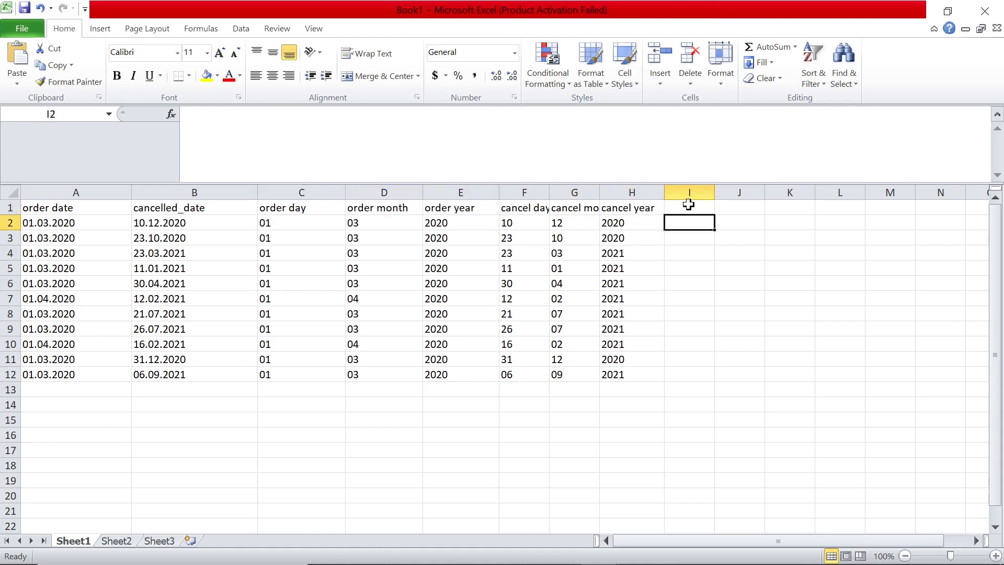
pyautogui.write('order date')
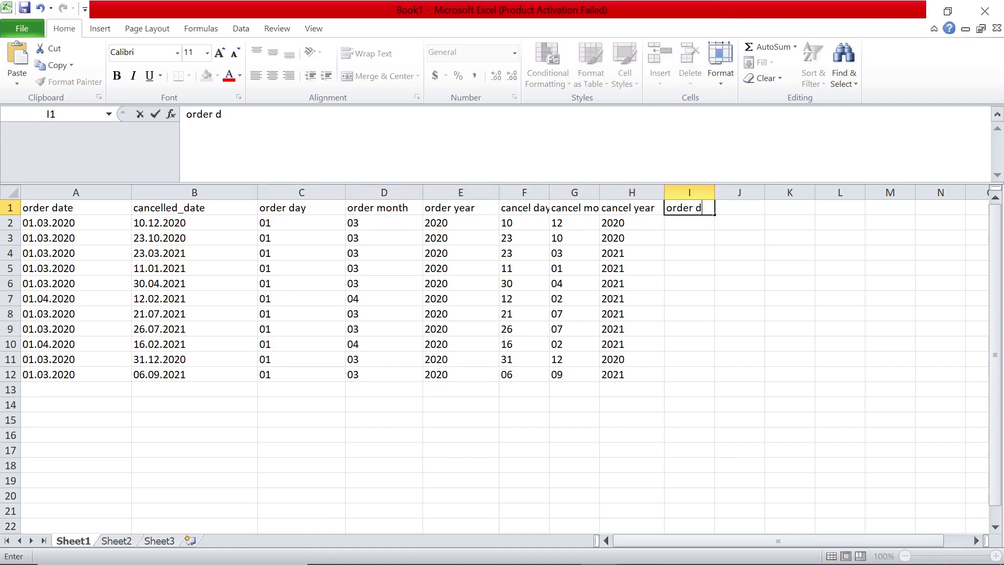
pyautogui.press('Return')
# - Enter =DATE(E2,D2,C2) in I2 to rebuild the first order date from year, month and day
pyautogui.write('=')
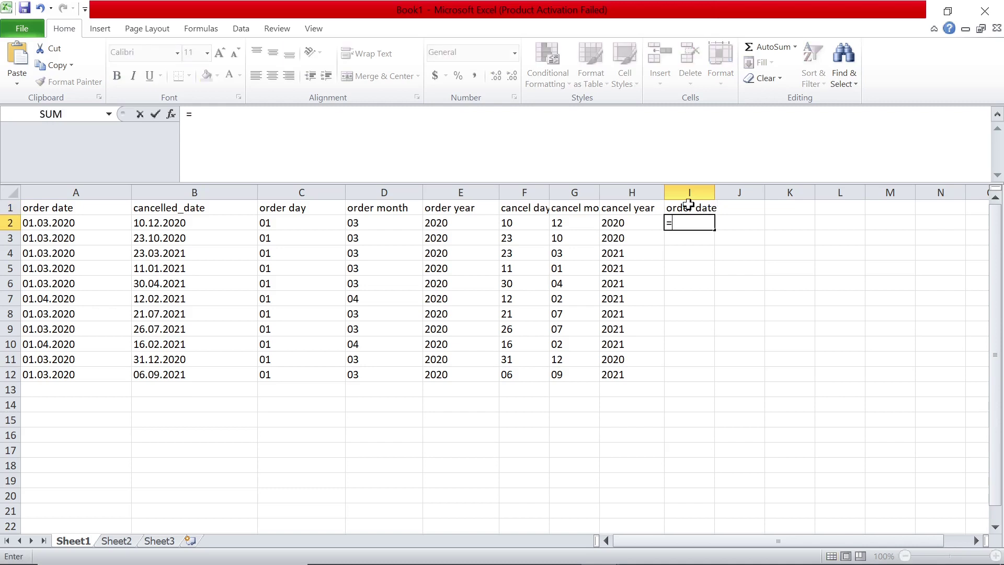
pyautogui.write('date(')
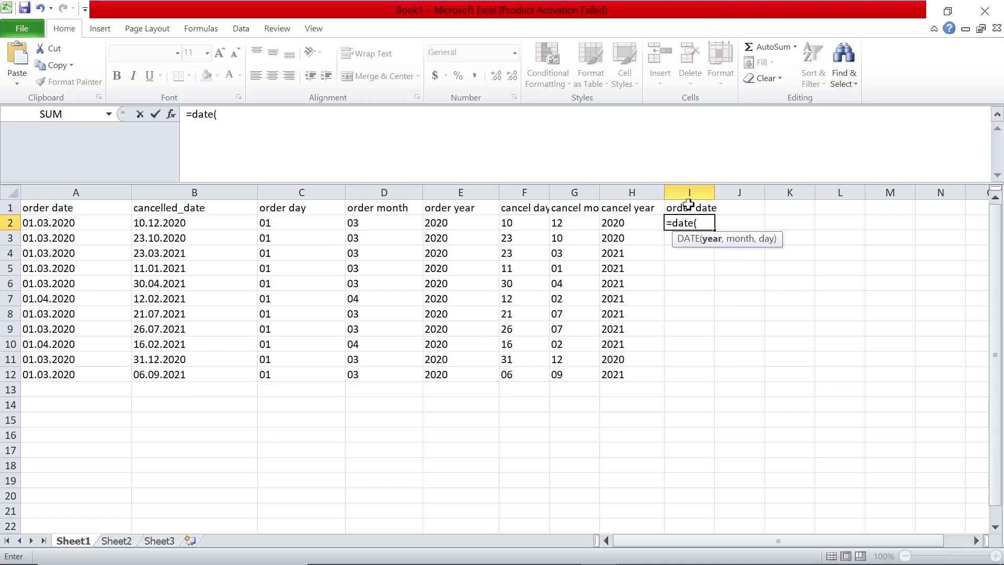
pyautogui.click(441, 223)
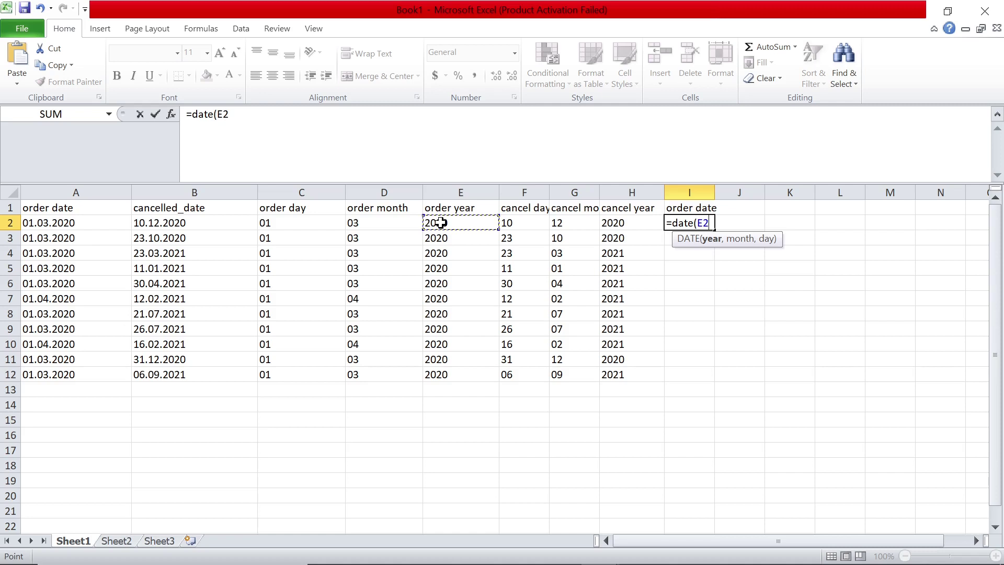
pyautogui.write(',')
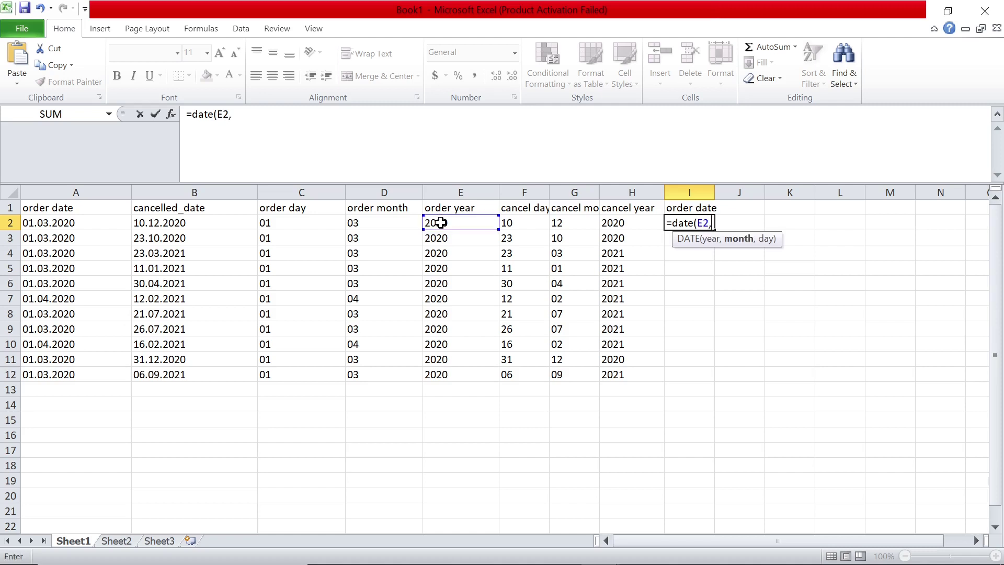
pyautogui.click(354, 224)
pyautogui.write(',')
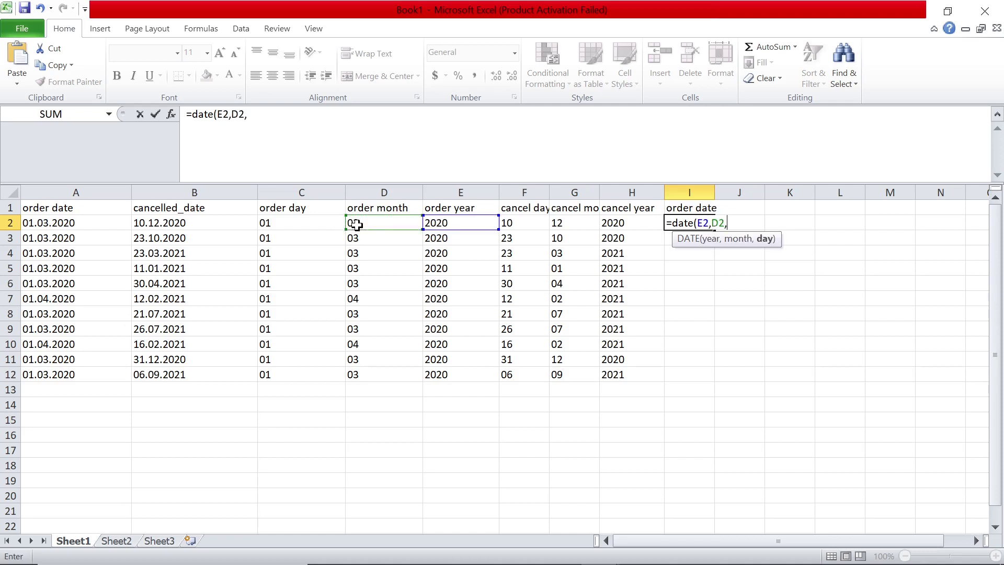
pyautogui.click(287, 221)
pyautogui.write(')')
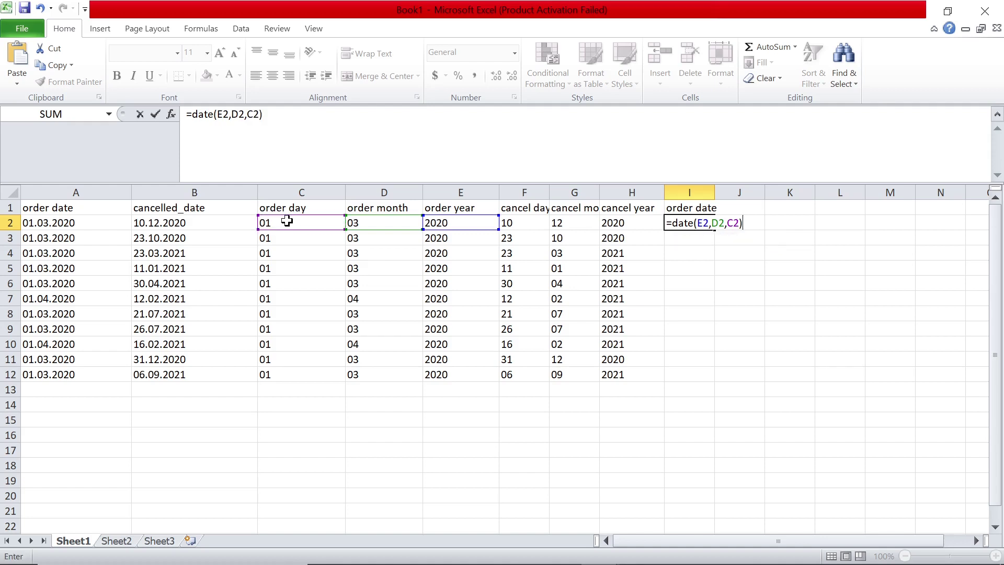
pyautogui.press('Return')
# - Fill the DATE formula down to I12 and check the row 10 result against the original in A10
pyautogui.press('Up')
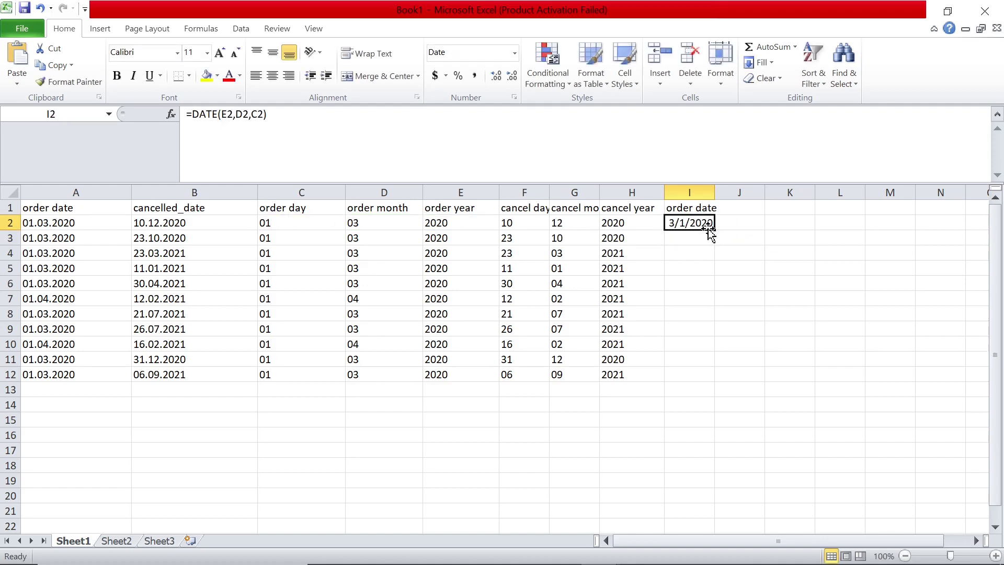
pyautogui.doubleClick(714, 229)
pyautogui.click(685, 378)
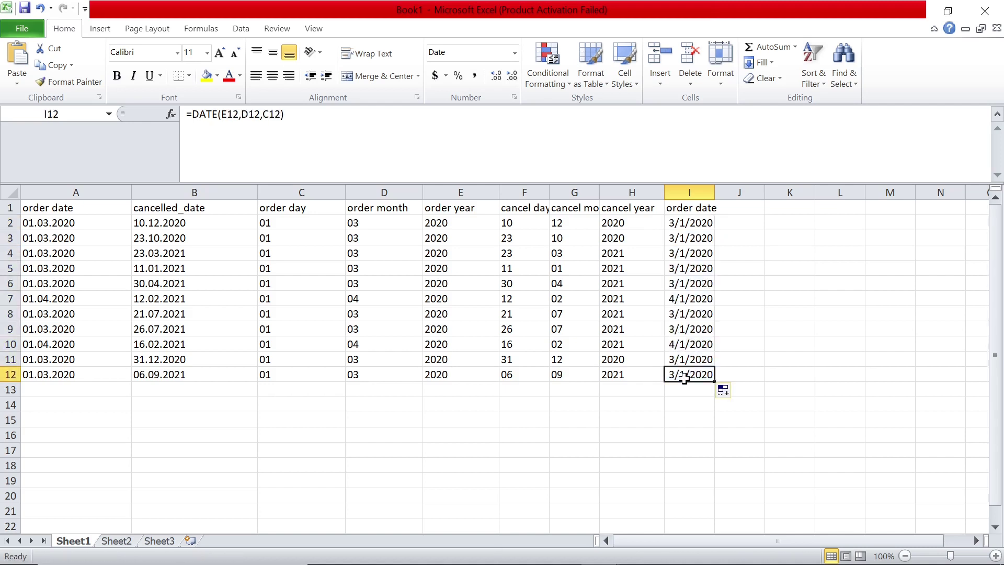
pyautogui.press('Up')
pyautogui.press('Up')
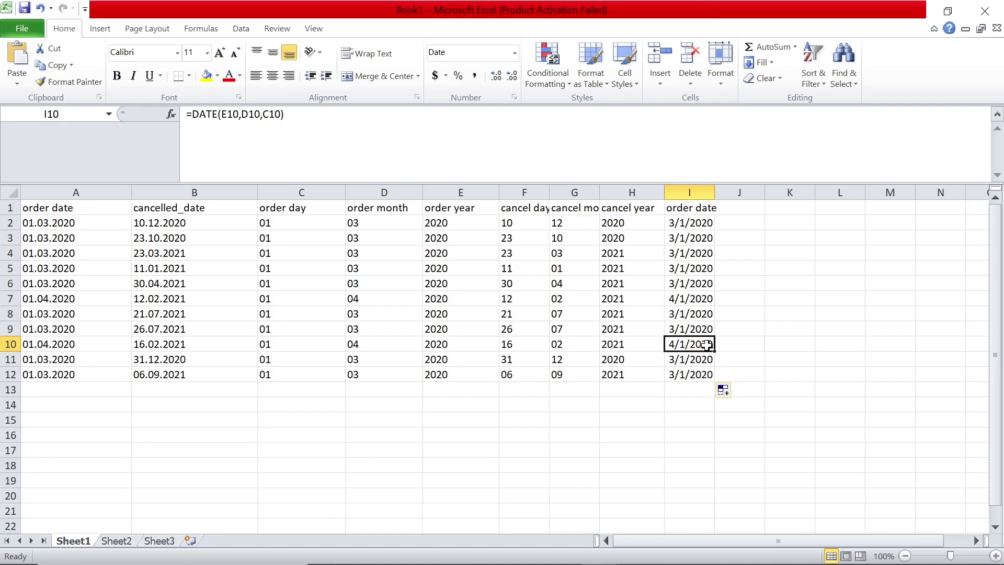
pyautogui.click(63, 344)
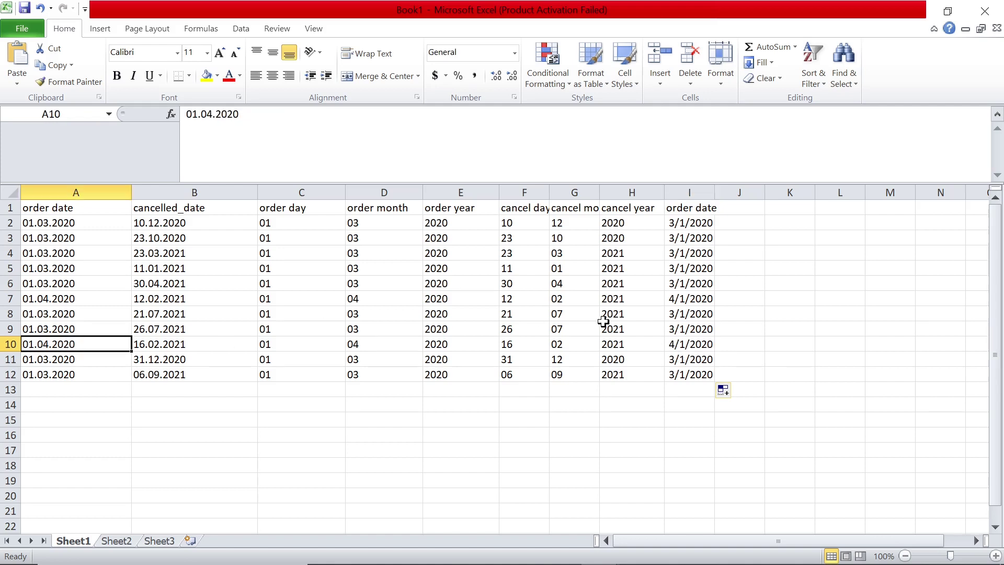
pyautogui.click(683, 341)
# - Enter the header 'cancelled d' in cell J1
pyautogui.click(735, 208)
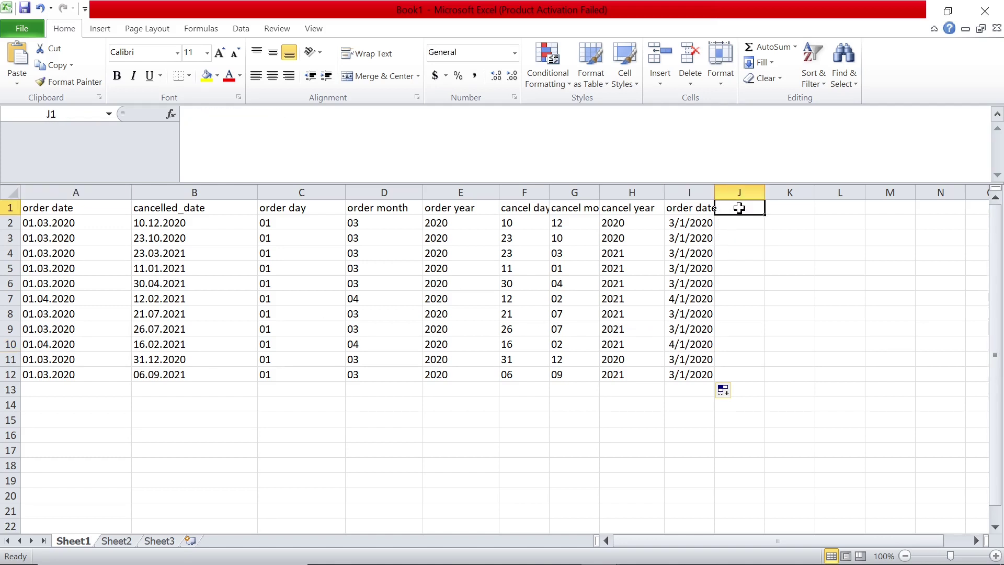
pyautogui.write('cancelled date')
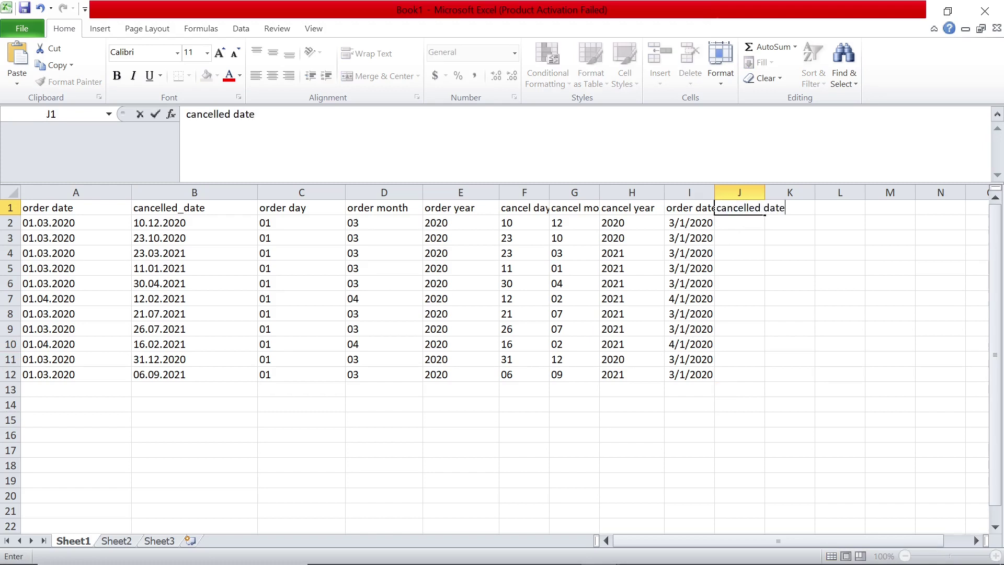
pyautogui.press('Return')
# - Enter =DATE(H2,G2,F2) in J2, correcting the mistaken day reference to F2
pyautogui.write('=date(')
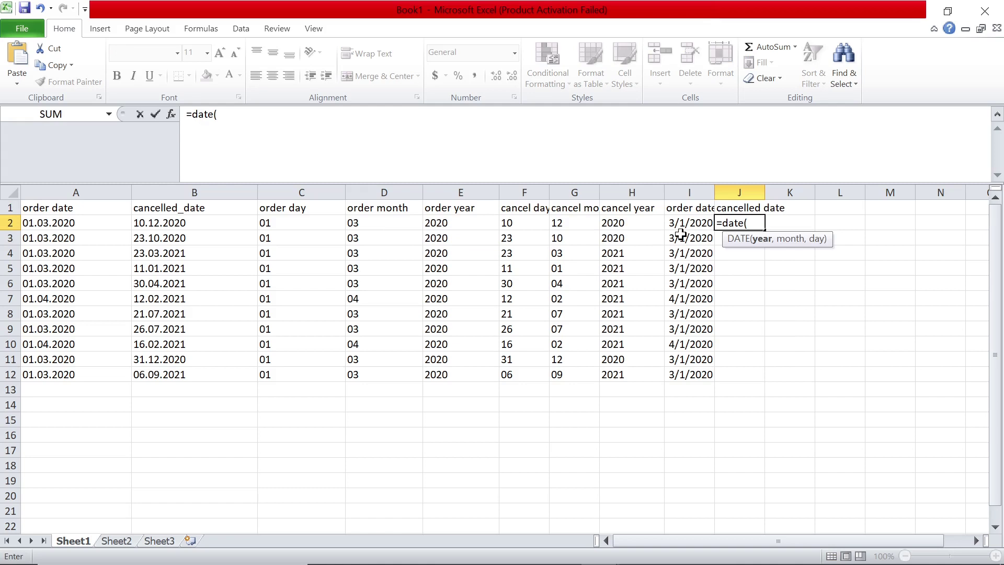
pyautogui.click(633, 224)
pyautogui.write(',')
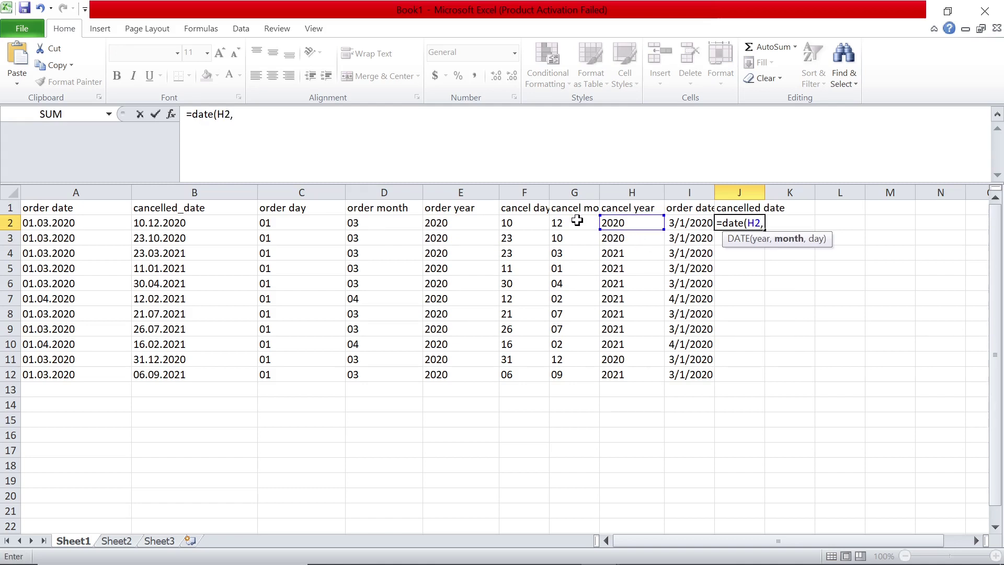
pyautogui.click(575, 222)
pyautogui.write(',')
pyautogui.click(545, 223)
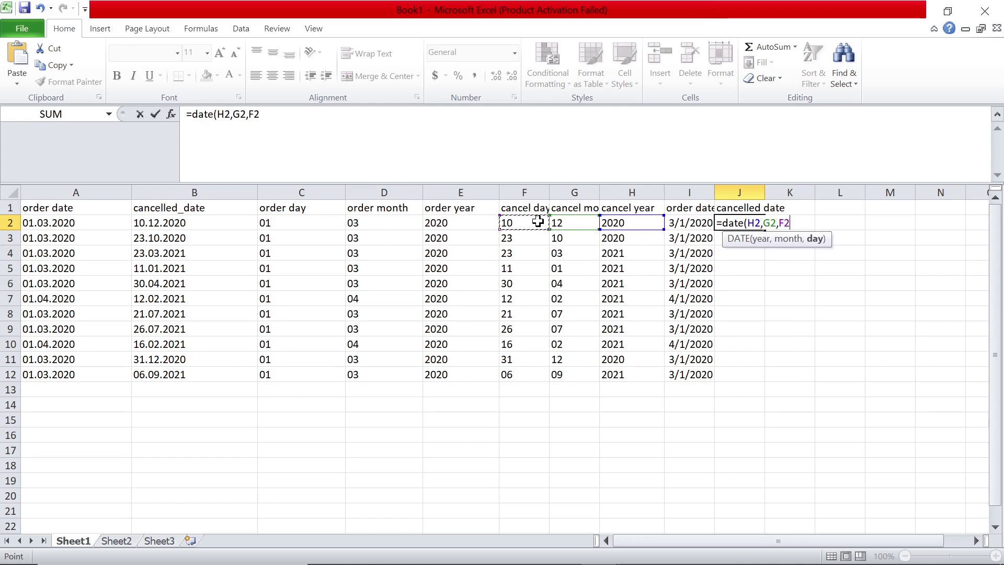
pyautogui.click(557, 193)
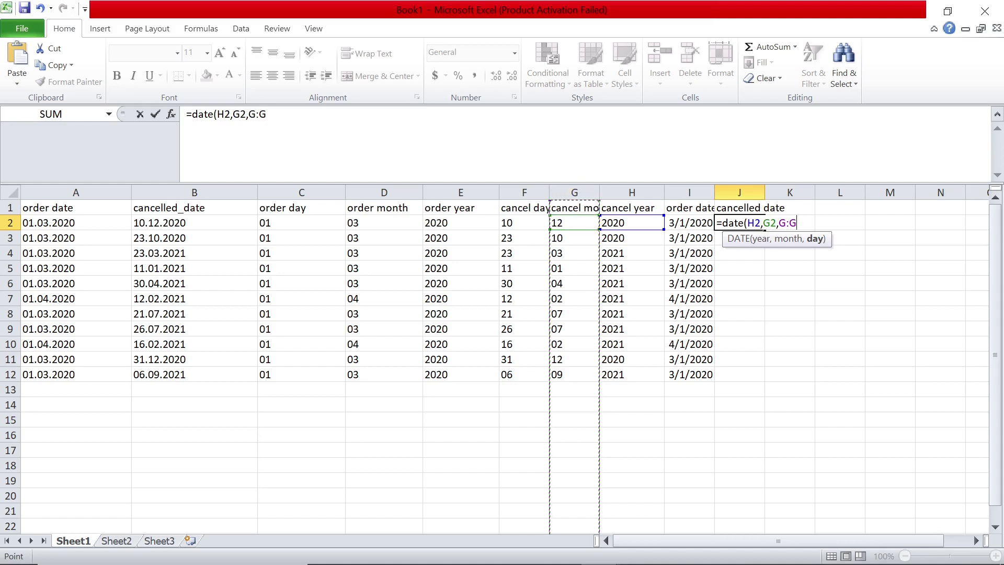
pyautogui.press('BackSpace')
pyautogui.press('BackSpace')
pyautogui.press('BackSpace')
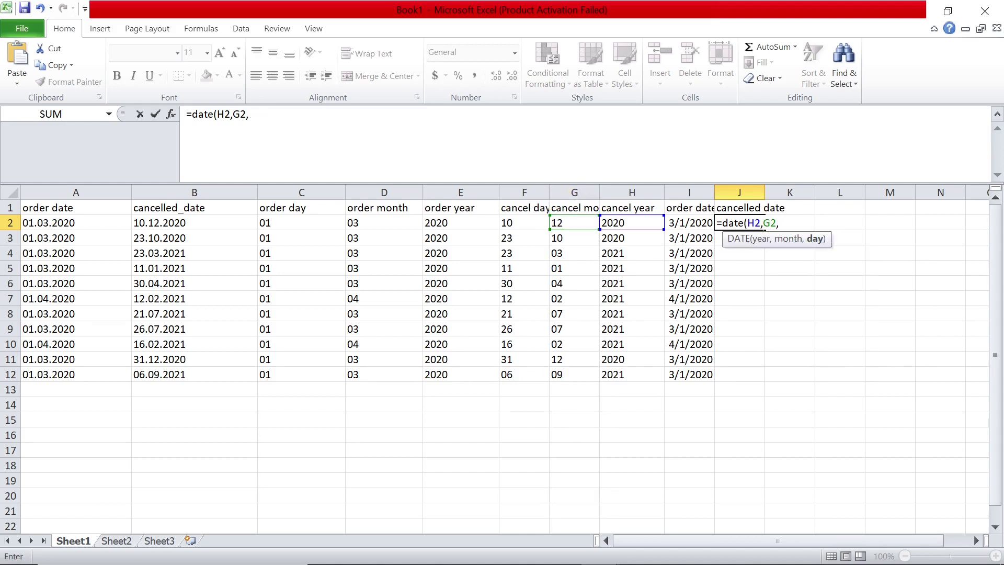
pyautogui.click(513, 224)
pyautogui.write(')')
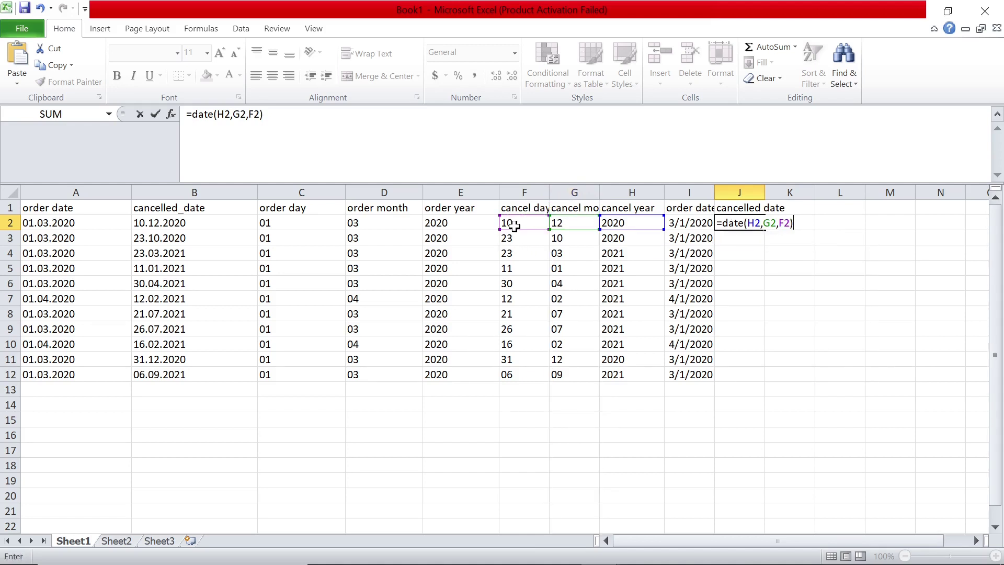
pyautogui.press('Return')
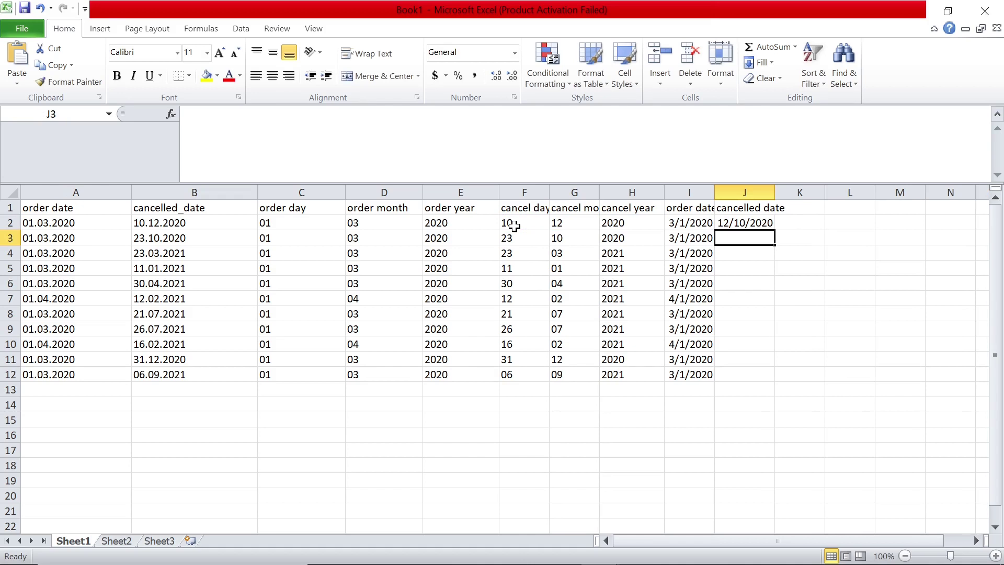
# - Fill the cancelled date formula down to J12 and widen columns I and J to fit
pyautogui.doubleClick(716, 195)
pyautogui.click(757, 224)
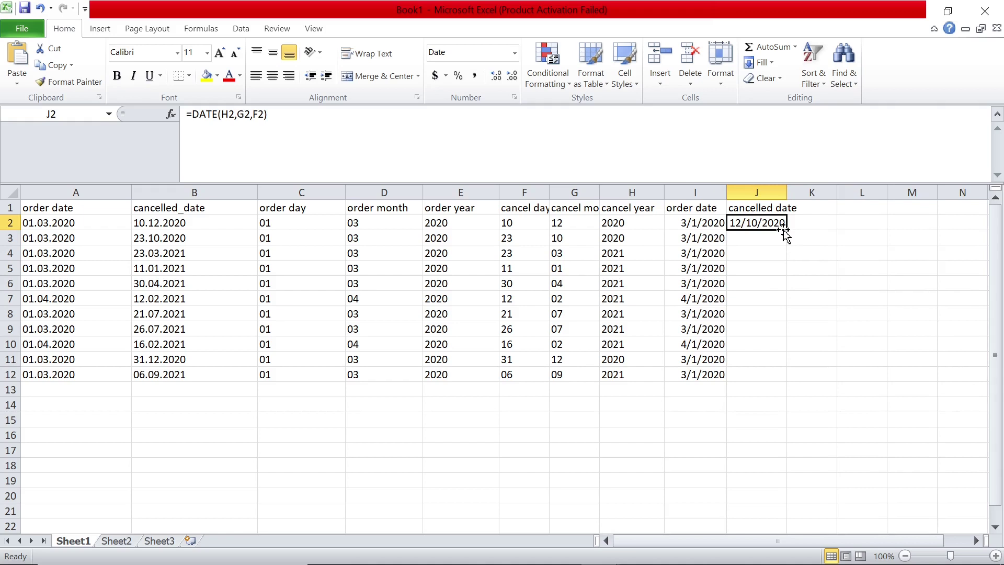
pyautogui.doubleClick(784, 231)
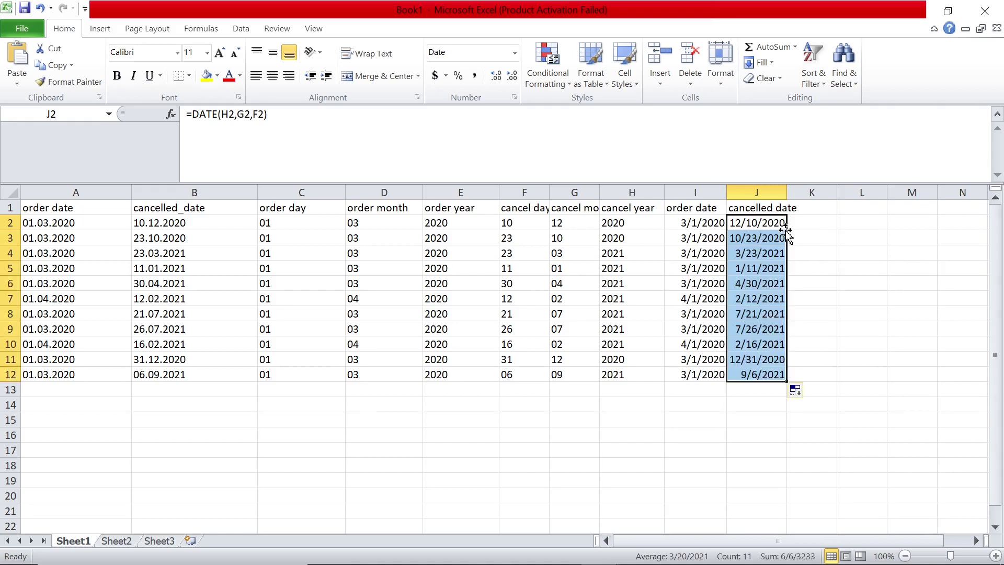
pyautogui.doubleClick(788, 195)
pyautogui.moveTo(728, 192); pyautogui.dragTo(752, 193)
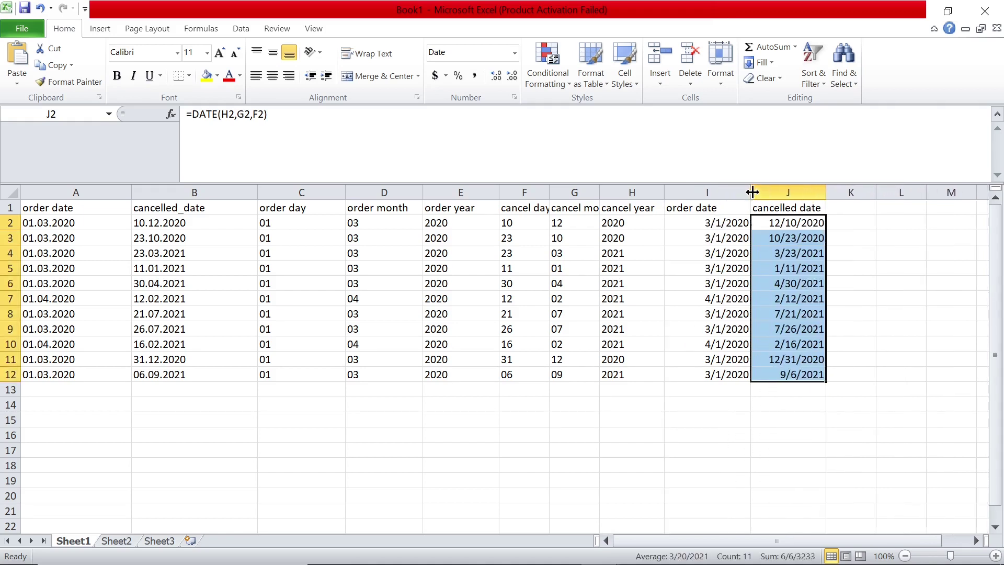
# - Enter the header 'difference' in cell K1, fixing the misspelling
pyautogui.click(843, 210)
pyautogui.write('differe')
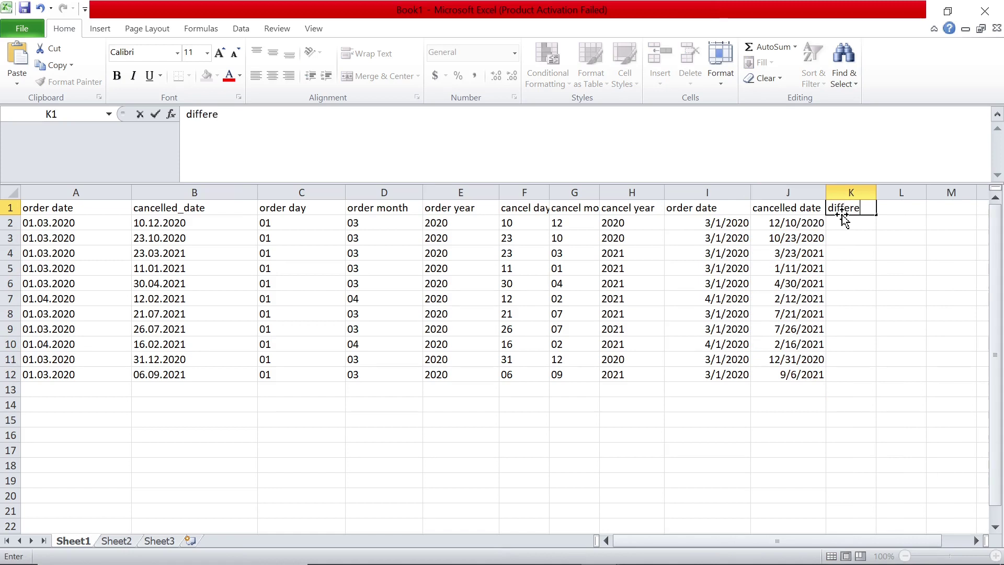
pyautogui.write('nec')
pyautogui.press('BackSpace')
pyautogui.press('BackSpace')
pyautogui.write('nce')
pyautogui.press('Return')
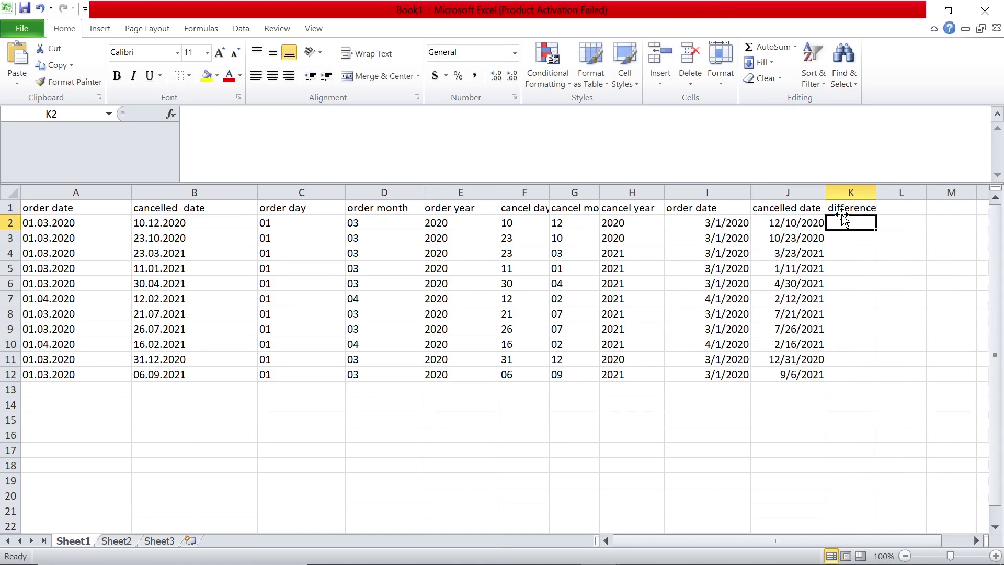
# - Enter =J2-I2 in K2 to get days between order and cancelled dates
pyautogui.click(842, 214)
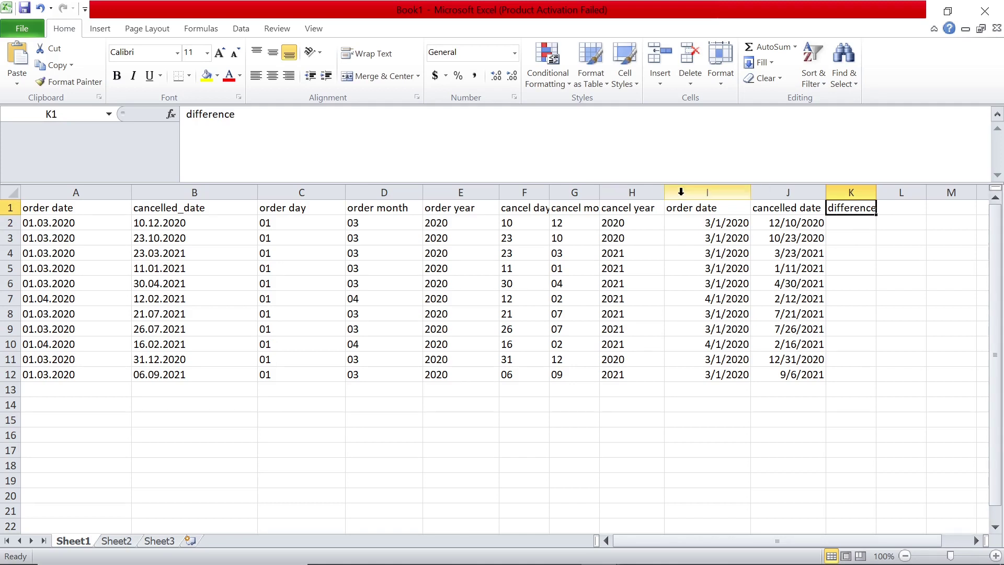
pyautogui.press('Down')
pyautogui.write('=')
pyautogui.press('Left')
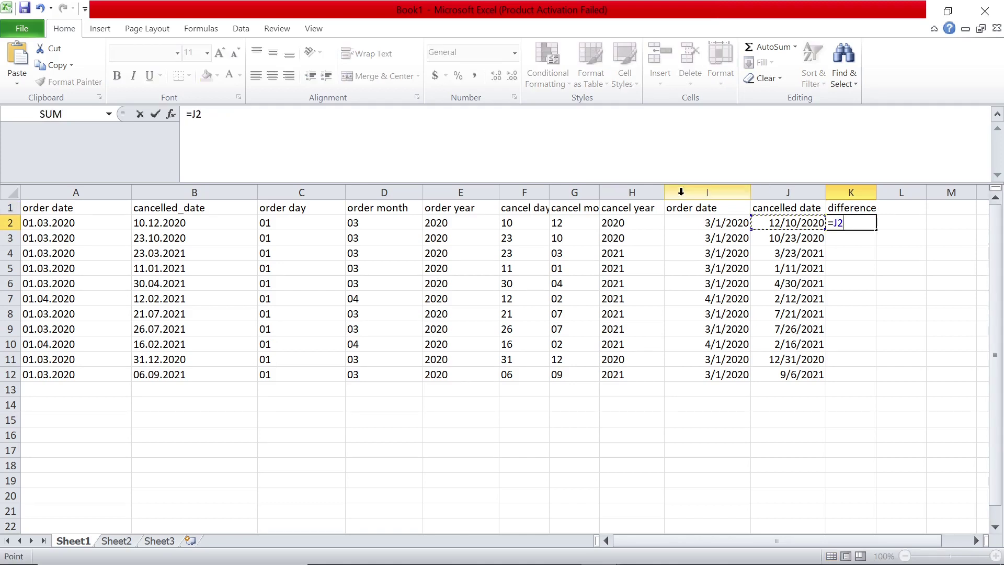
pyautogui.write('-')
pyautogui.press('Left')
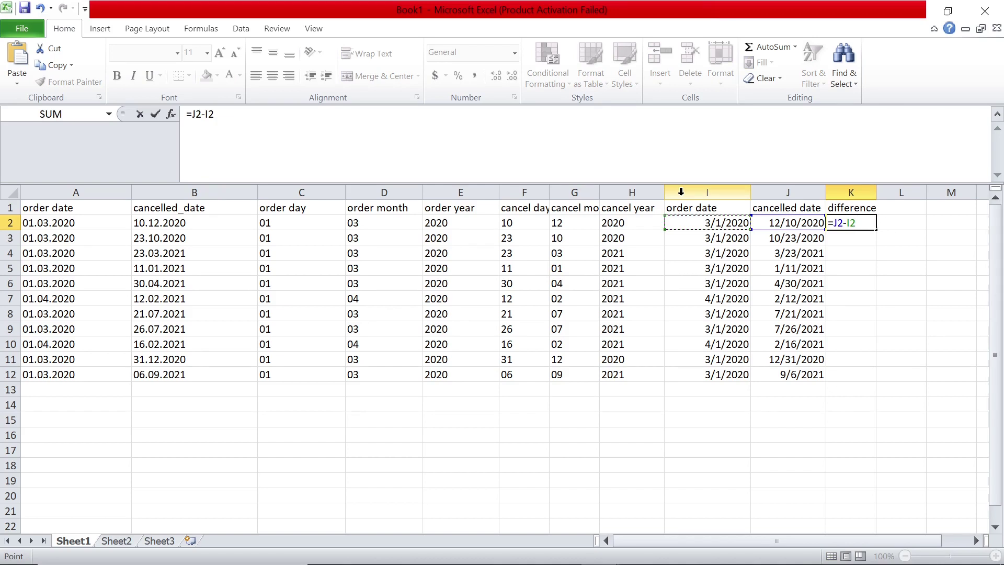
pyautogui.press('Return')
# - Fill the difference formula down to K12 and review the row 2 date formulas
pyautogui.click(840, 219)
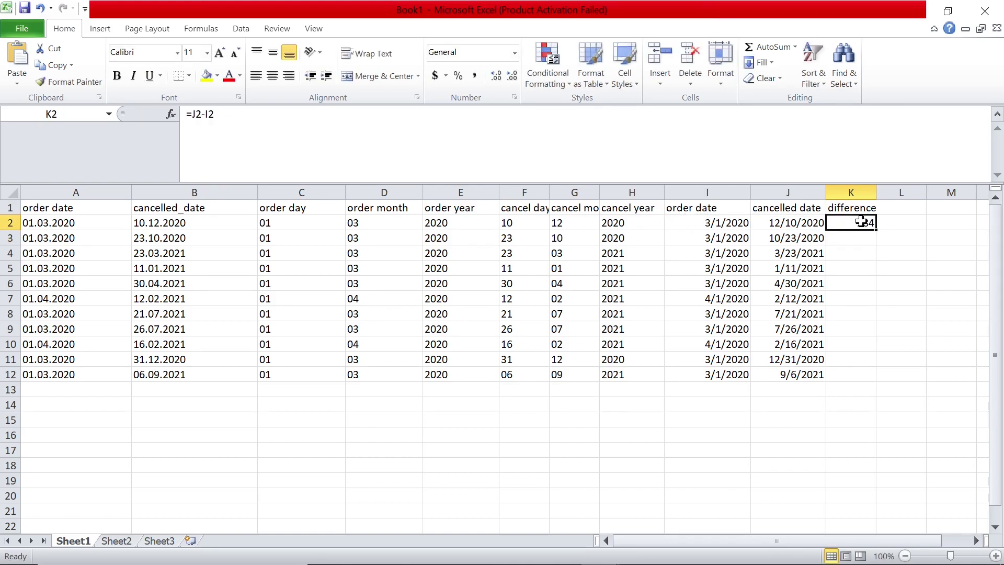
pyautogui.doubleClick(876, 228)
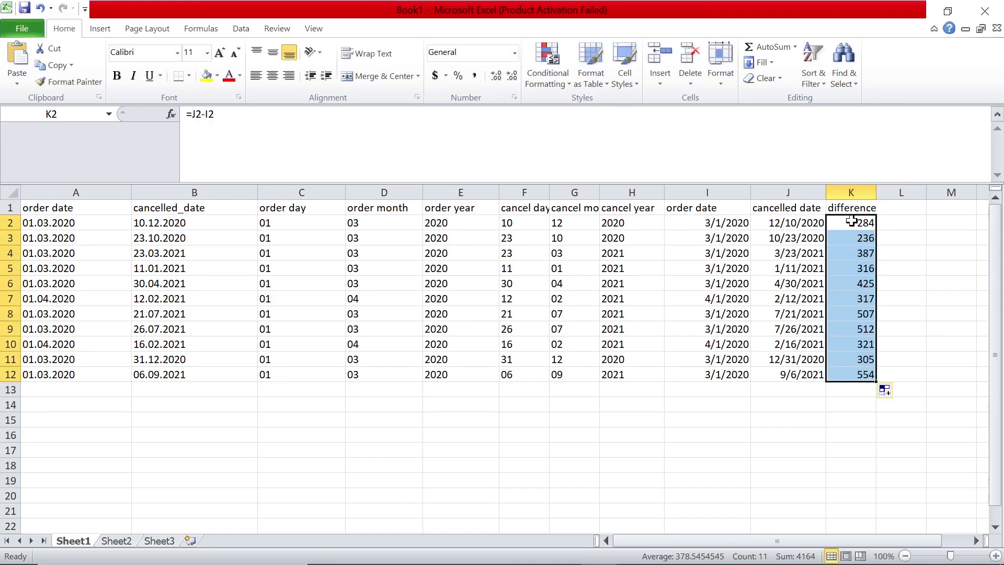
pyautogui.press('Left')
pyautogui.press('Left')
pyautogui.press('Right')
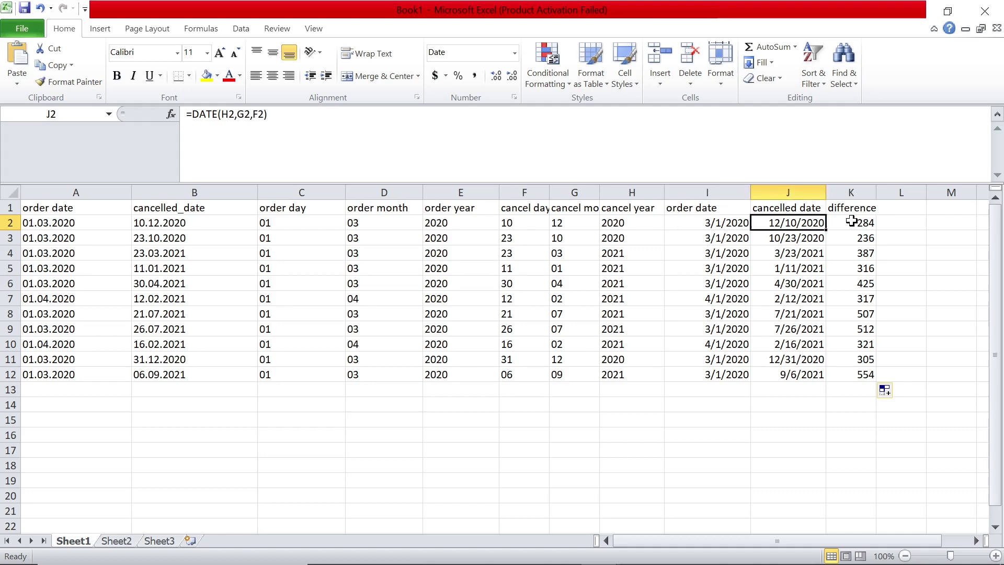
pyautogui.press('Right')
pyautogui.press('Left')
pyautogui.press('Left')
pyautogui.press('Down')
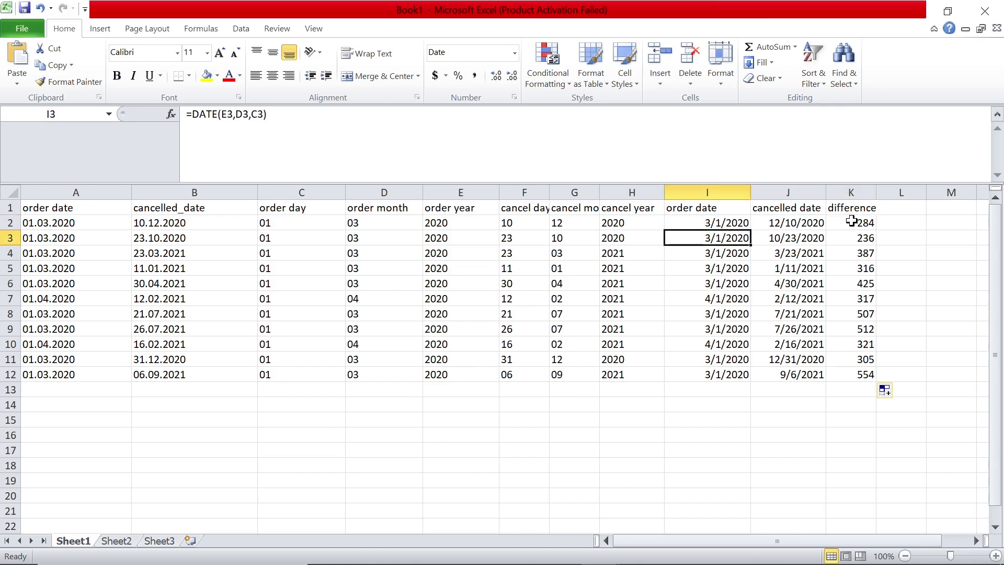
pyautogui.press('Right')
pyautogui.press('Right')
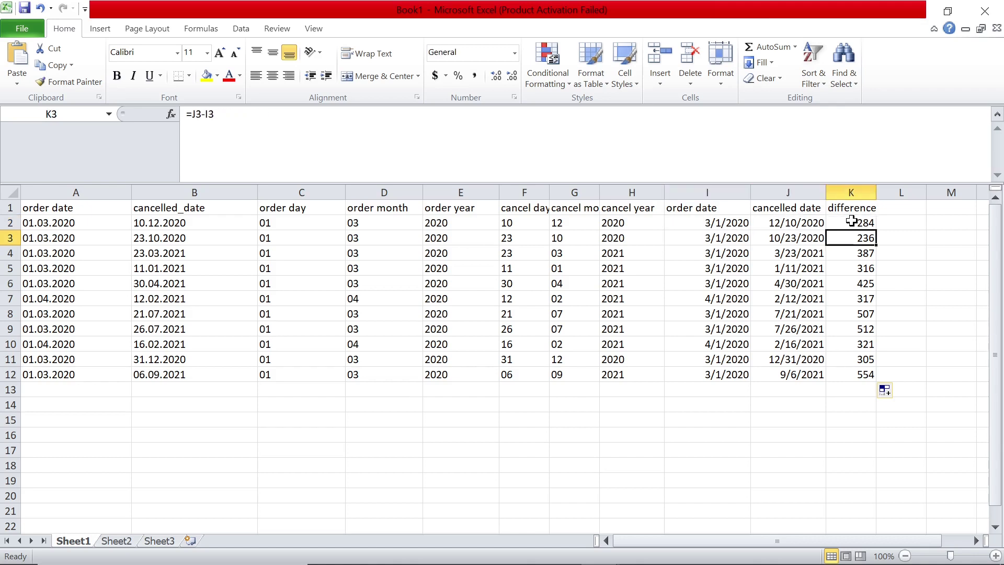
pyautogui.click(856, 374)
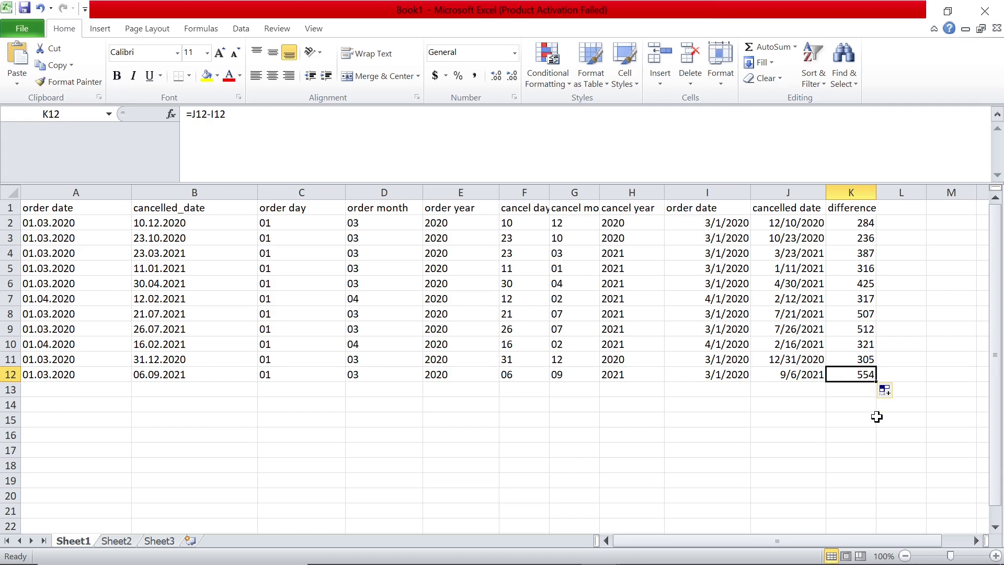
pyautogui.press('Left')
pyautogui.press('Left')
pyautogui.press('Right')
pyautogui.press('Right')
pyautogui.press('Left')
pyautogui.press('Left')
pyautogui.press('Right')
pyautogui.press('Right')
pyautogui.press('Up')
pyautogui.press('Up')
pyautogui.press('Up')
pyautogui.press('Up')
pyautogui.press('Up')
pyautogui.press('Up')
pyautogui.press('Up')
pyautogui.press('Up')
pyautogui.press('Up')
pyautogui.press('Up')
pyautogui.press('Up')
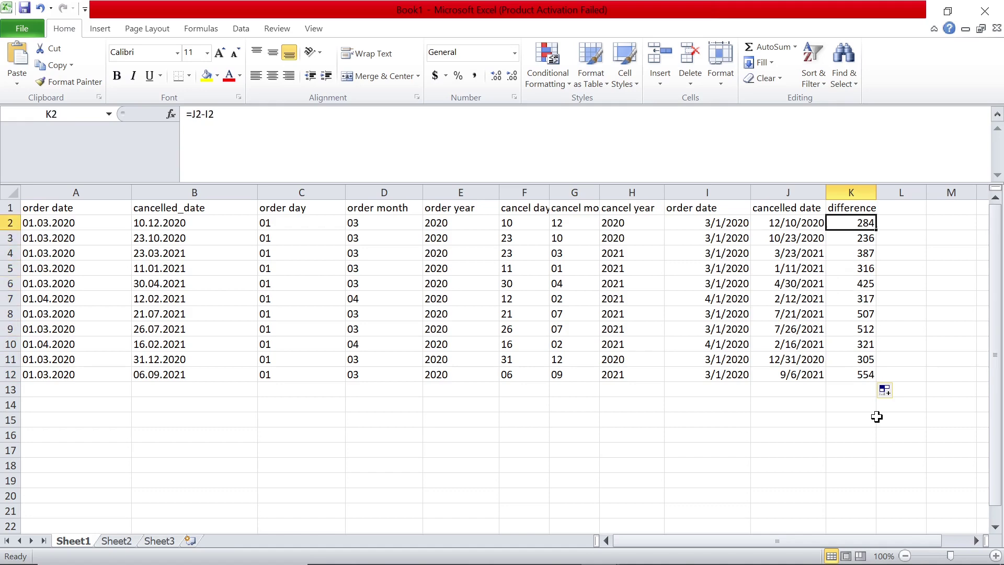
pyautogui.press('Left')
pyautogui.press('Left')
pyautogui.press('Left')
pyautogui.press('Left')
pyautogui.press('Left')
pyautogui.press('Left')
pyautogui.press('Left')
pyautogui.press('Down')
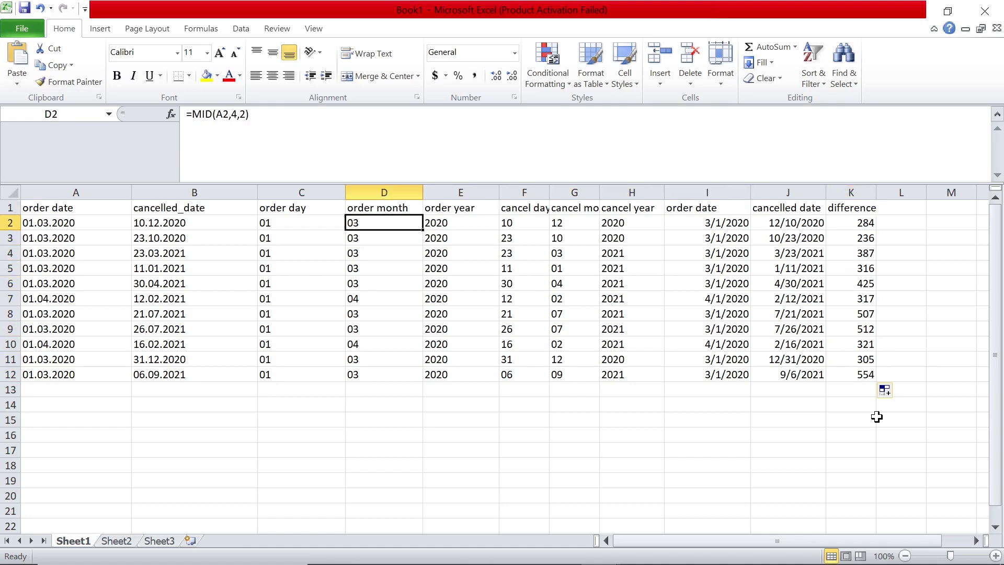
pyautogui.press('Left')
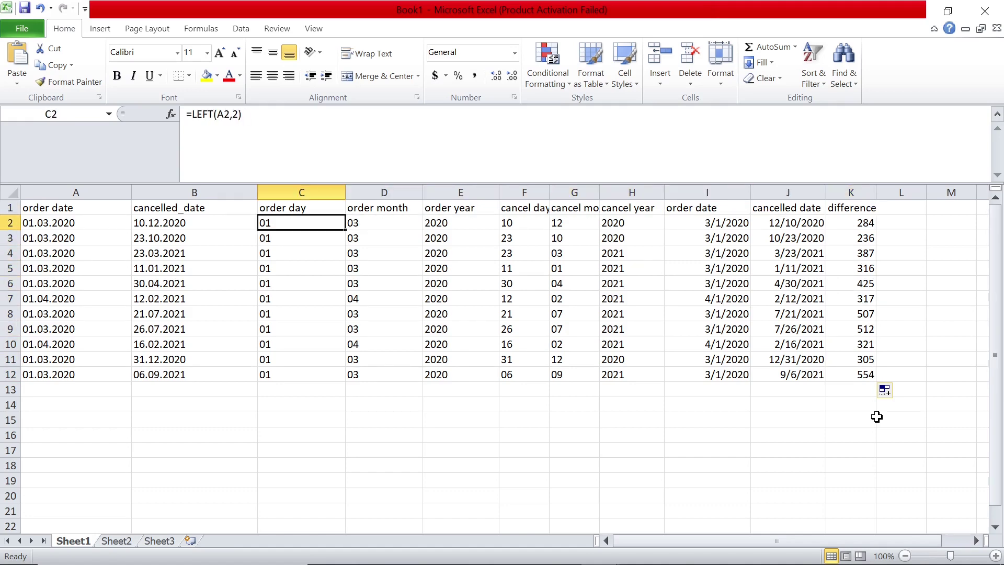
pyautogui.press('Right')
pyautogui.press('Right')
pyautogui.press('Right')
pyautogui.press('Right')
pyautogui.press('Right')
pyautogui.press('Right')
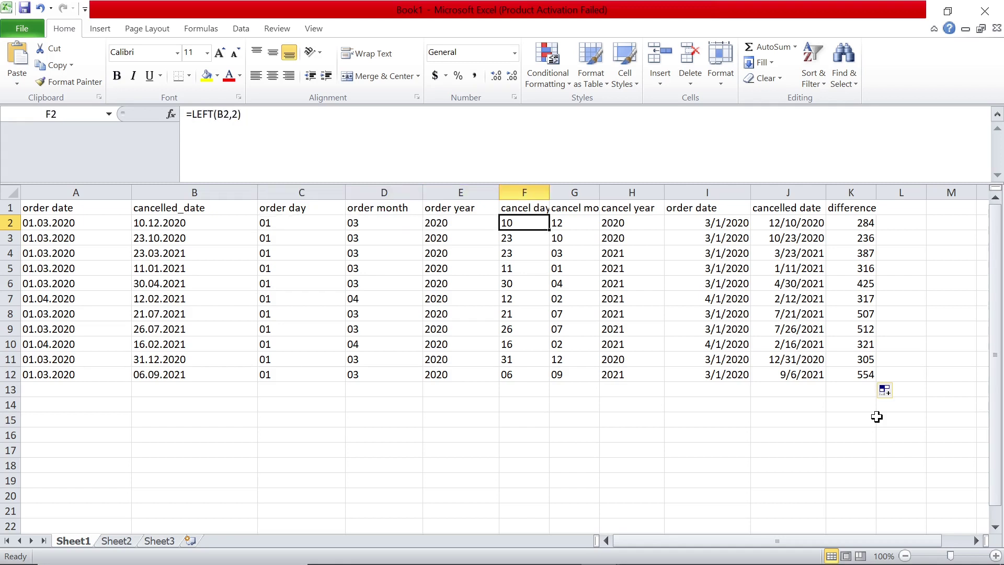
pyautogui.press('Right')
pyautogui.press('Right')
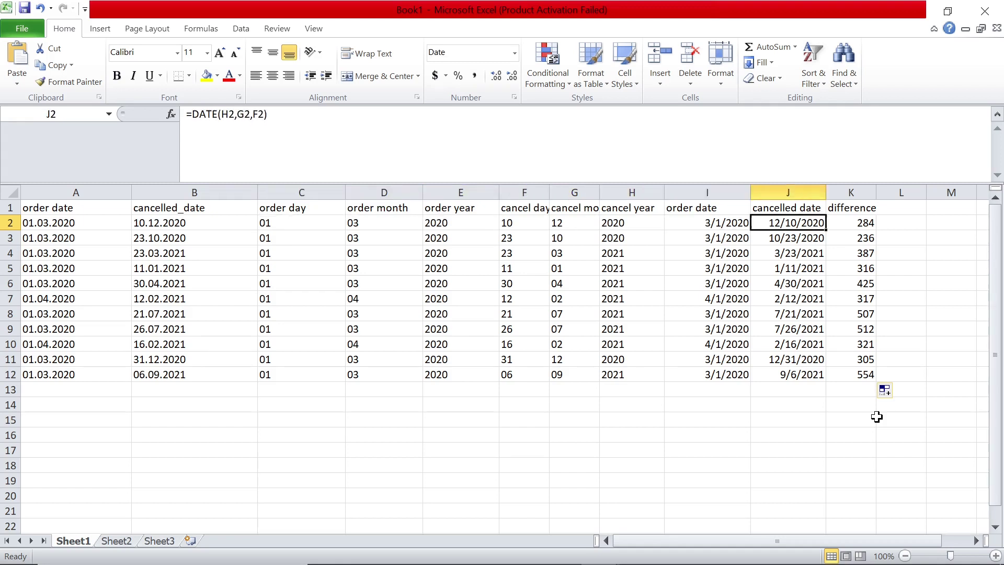